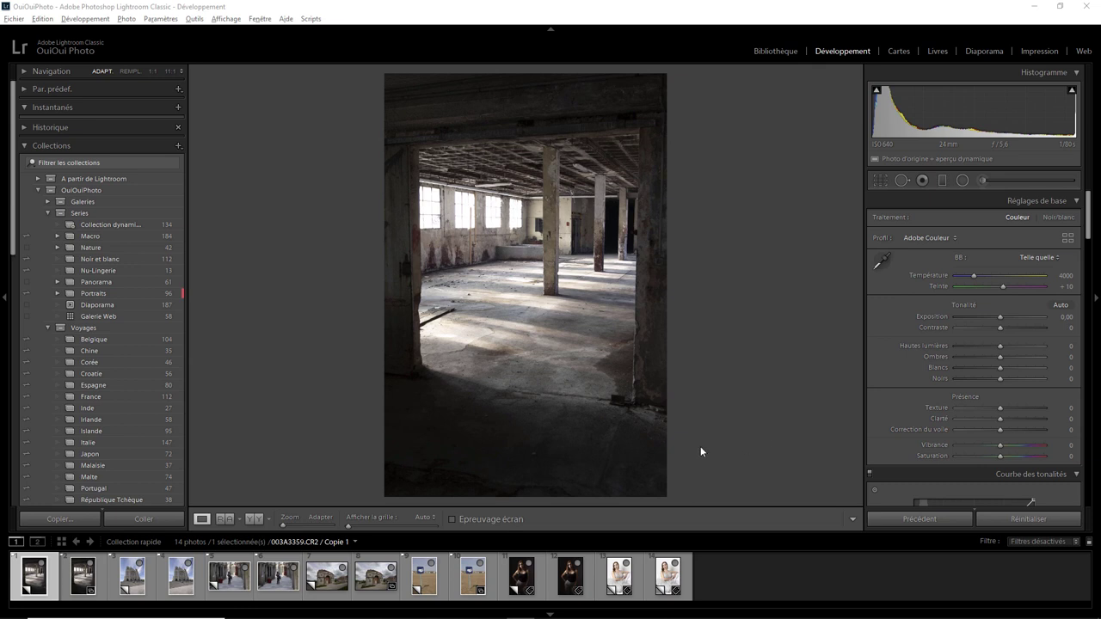
- Preview the church, street, building, beach sign and portrait photos, then return to the warehouse
{"action": "left_click", "coordinate": [132, 574]}
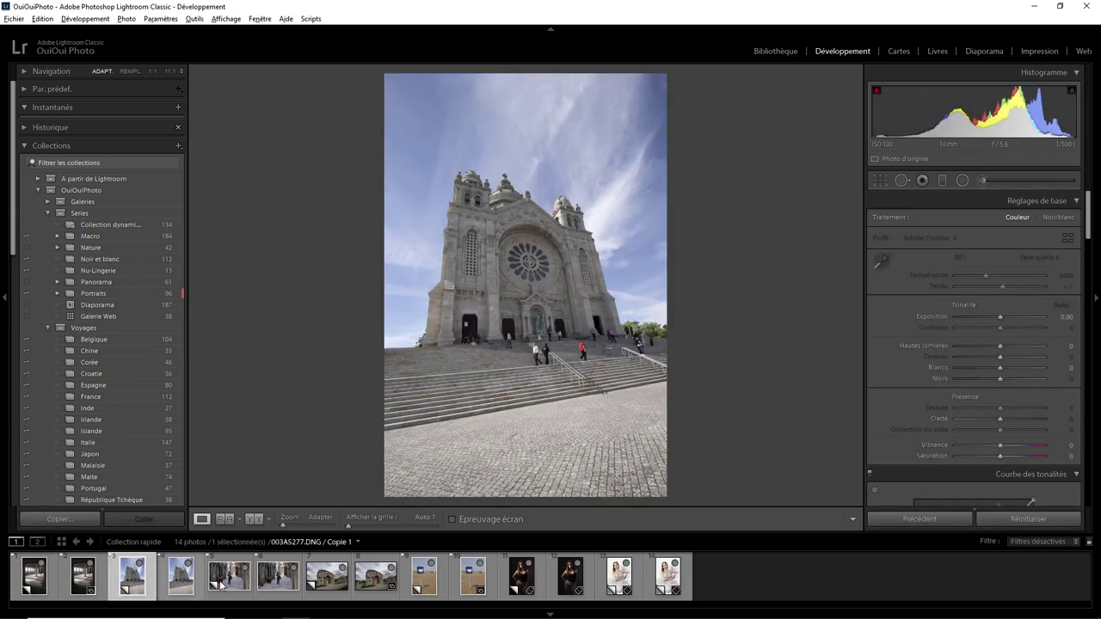
{"action": "left_click", "coordinate": [229, 583]}
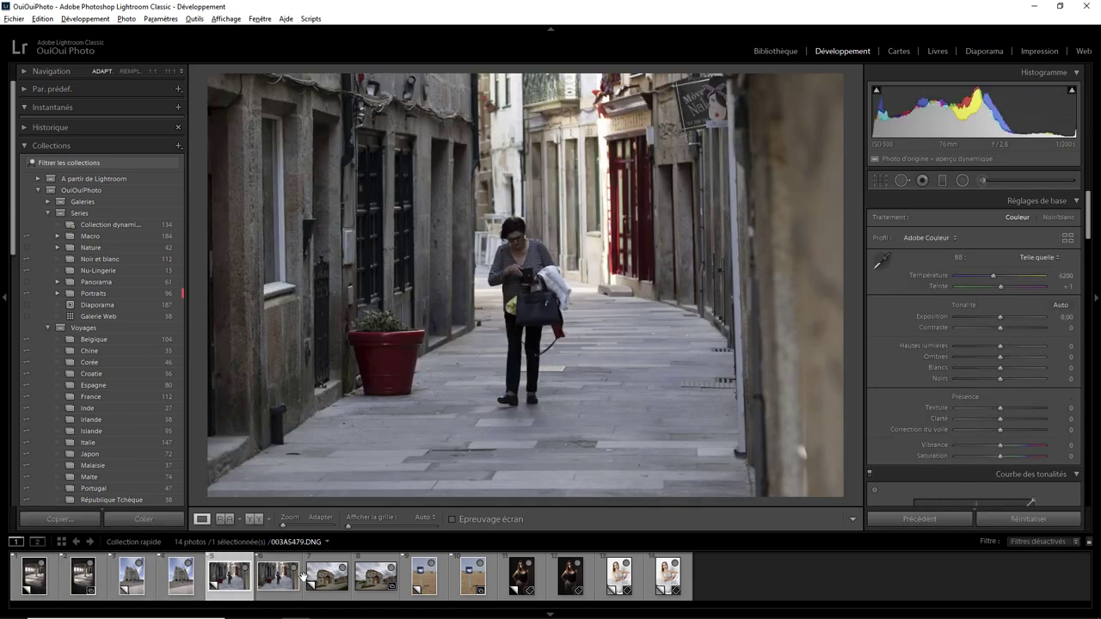
{"action": "left_click", "coordinate": [324, 587]}
{"action": "left_click", "coordinate": [424, 578]}
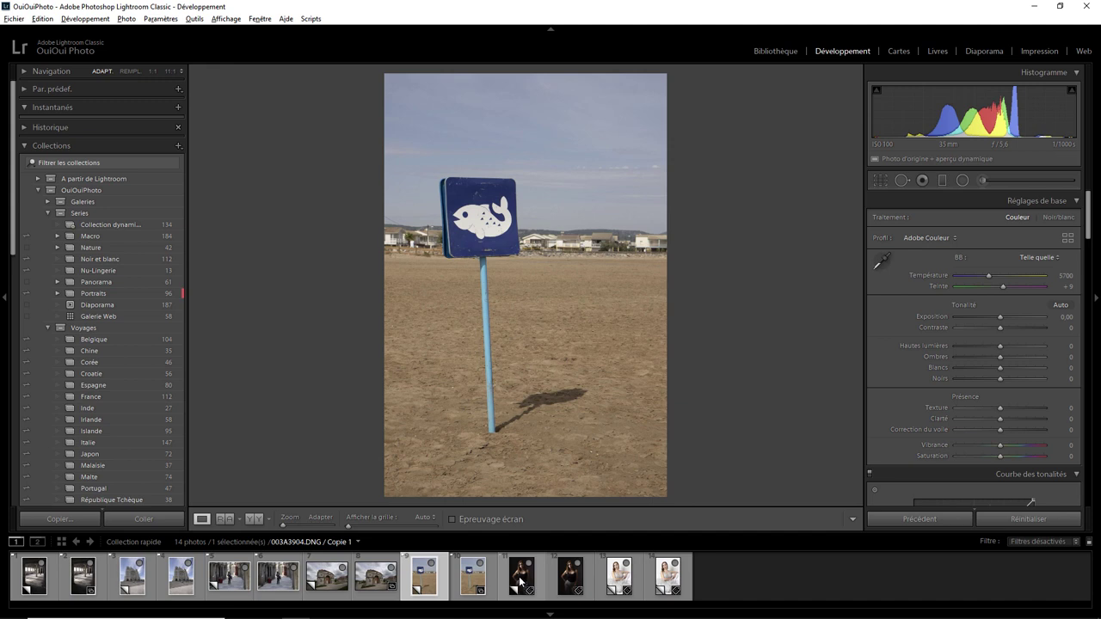
{"action": "left_click", "coordinate": [522, 583]}
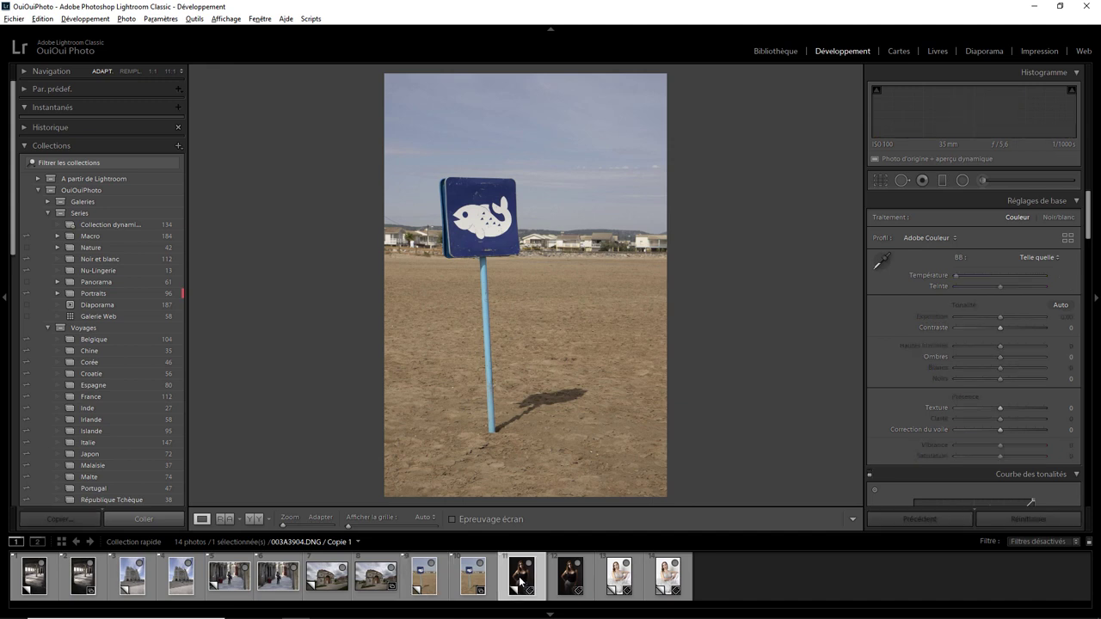
{"action": "left_click", "coordinate": [625, 579]}
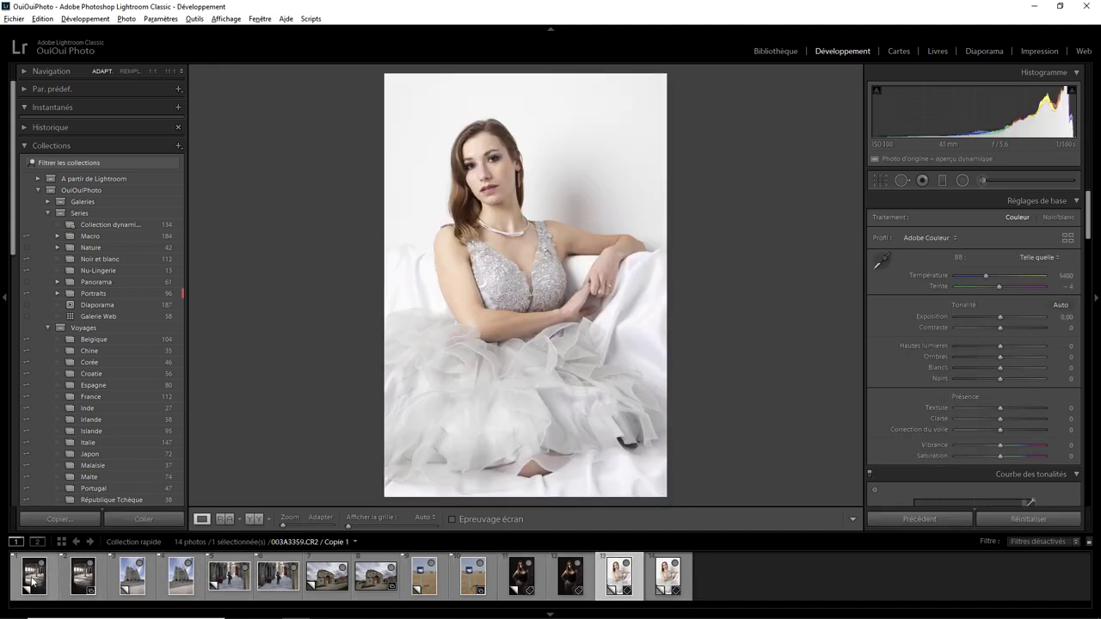
{"action": "left_click", "coordinate": [33, 583]}
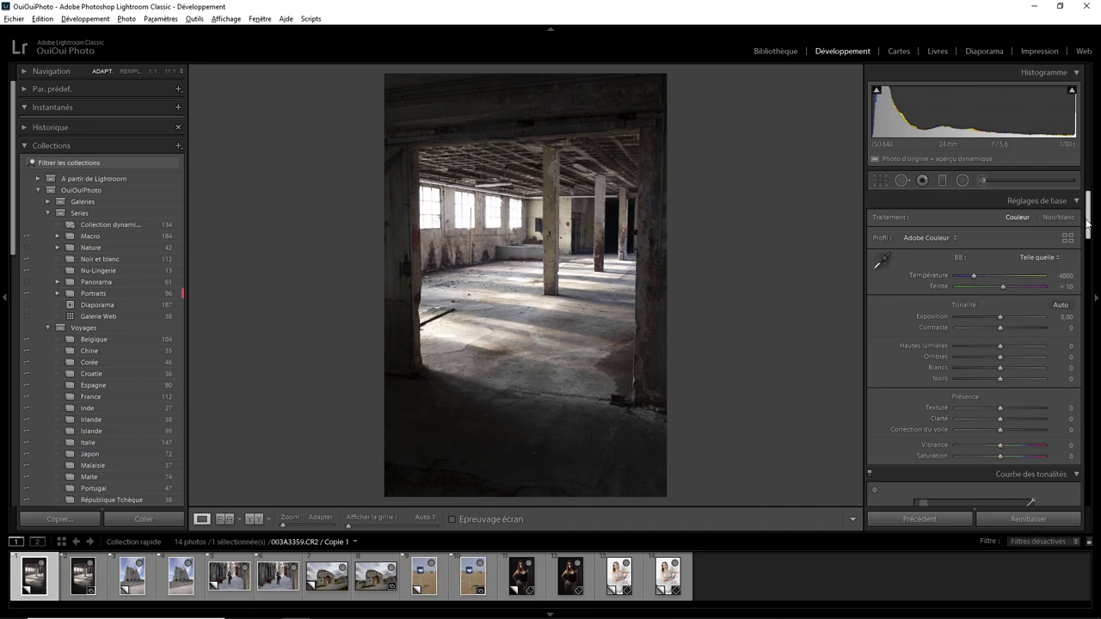
- Set warehouse highlights to -42, whites +38 and contrast about +4, then switch to the church
{"action": "mouse_move", "coordinate": [1089, 225]}
{"action": "left_mouse_down"}
{"action": "mouse_move", "coordinate": [1090, 246]}
{"action": "mouse_move", "coordinate": [1086, 215]}
{"action": "left_mouse_up"}
{"action": "left_click_drag", "start_coordinate": [1001, 347], "coordinate": [982, 348]}
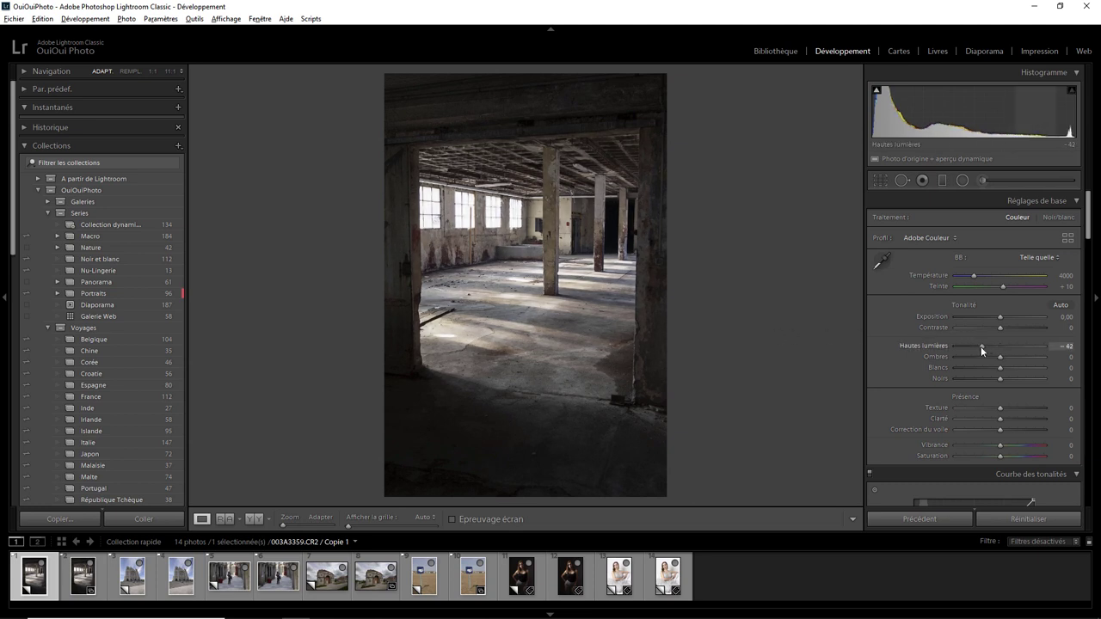
{"action": "left_click_drag", "start_coordinate": [1000, 369], "coordinate": [1016, 368]}
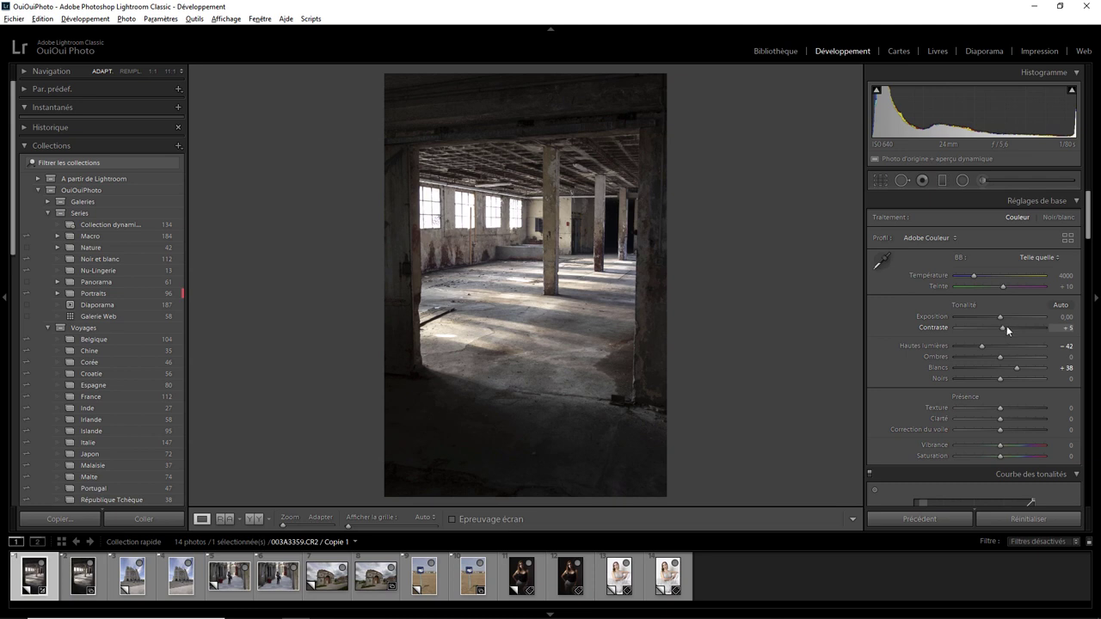
{"action": "left_click_drag", "start_coordinate": [1007, 330], "coordinate": [1000, 327]}
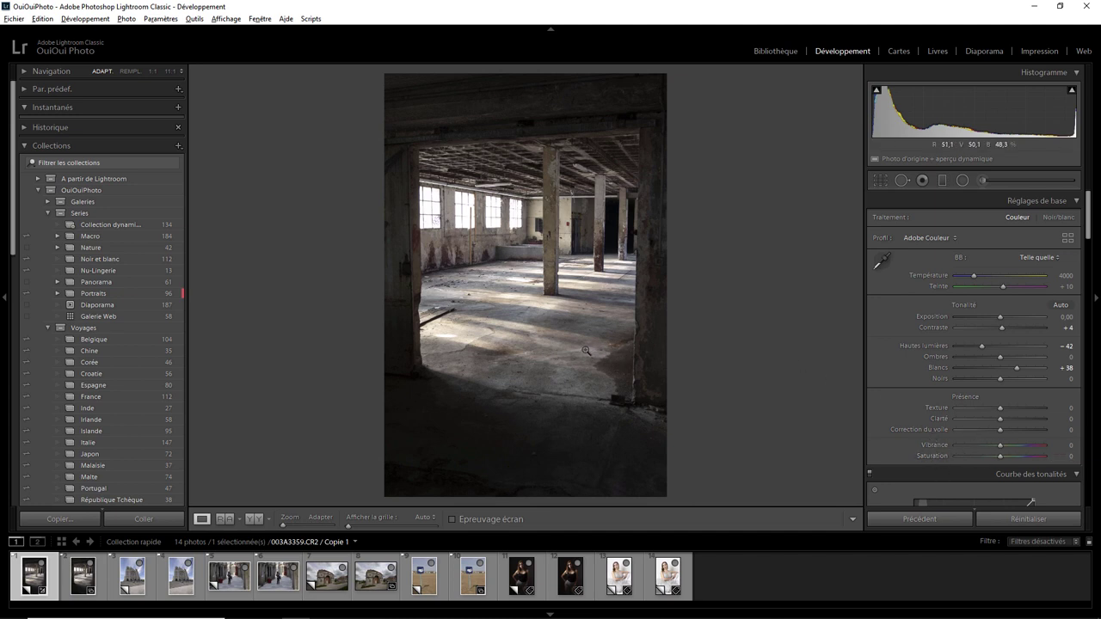
{"action": "left_click", "coordinate": [135, 578]}
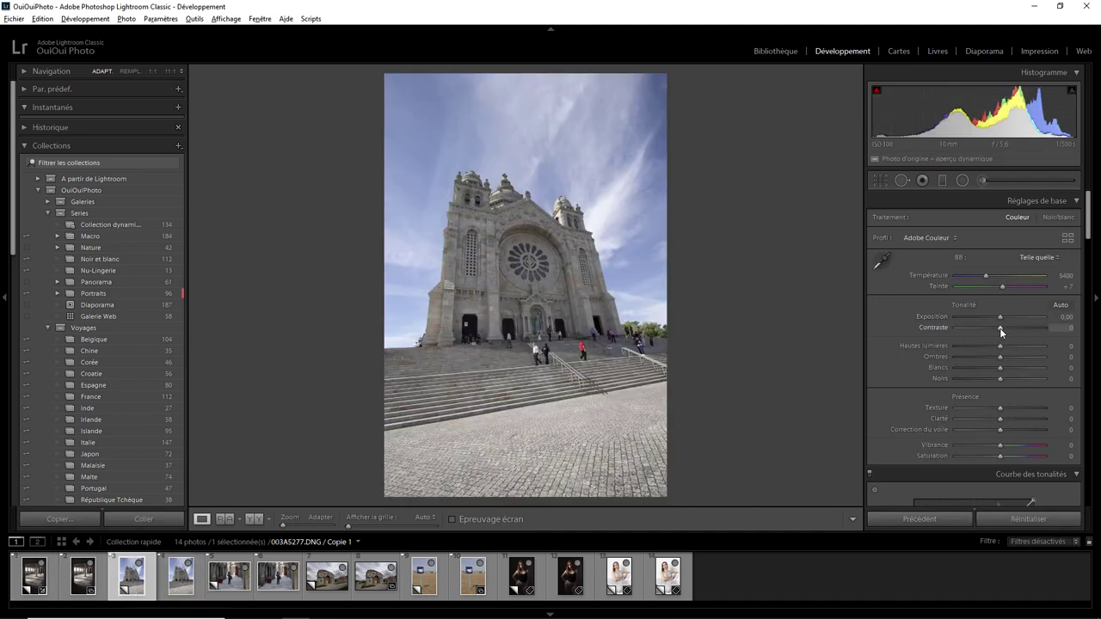
- Give the church contrast +17 and shadows +27, and lift the street photo's shadows to +48
{"action": "left_click_drag", "start_coordinate": [1001, 330], "coordinate": [1008, 328]}
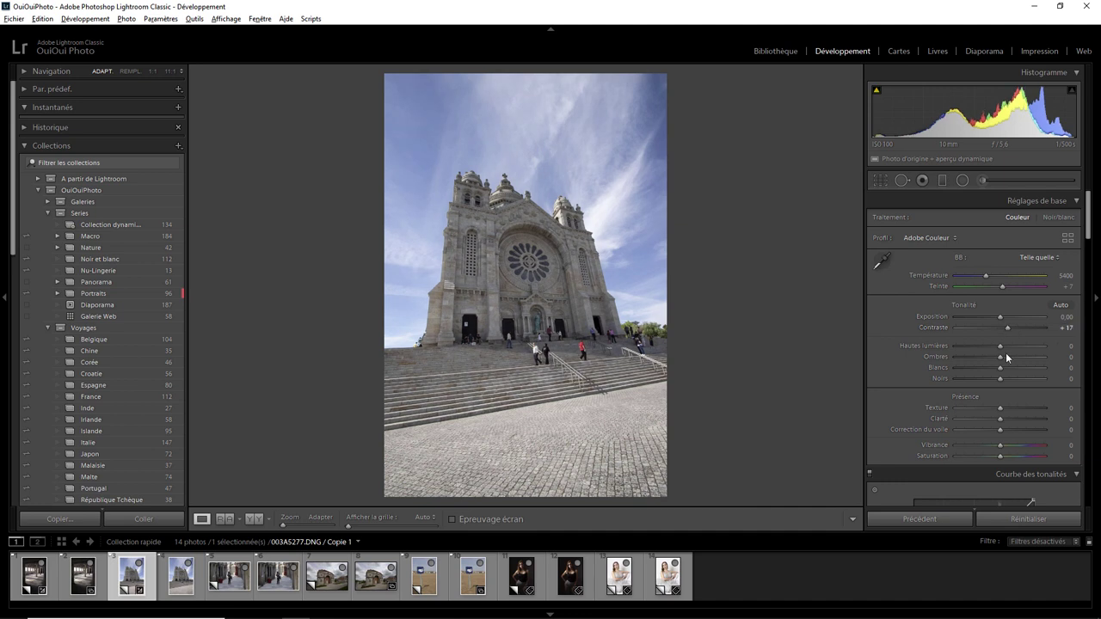
{"action": "left_click_drag", "start_coordinate": [1000, 356], "coordinate": [1005, 357]}
{"action": "left_click", "coordinate": [231, 574]}
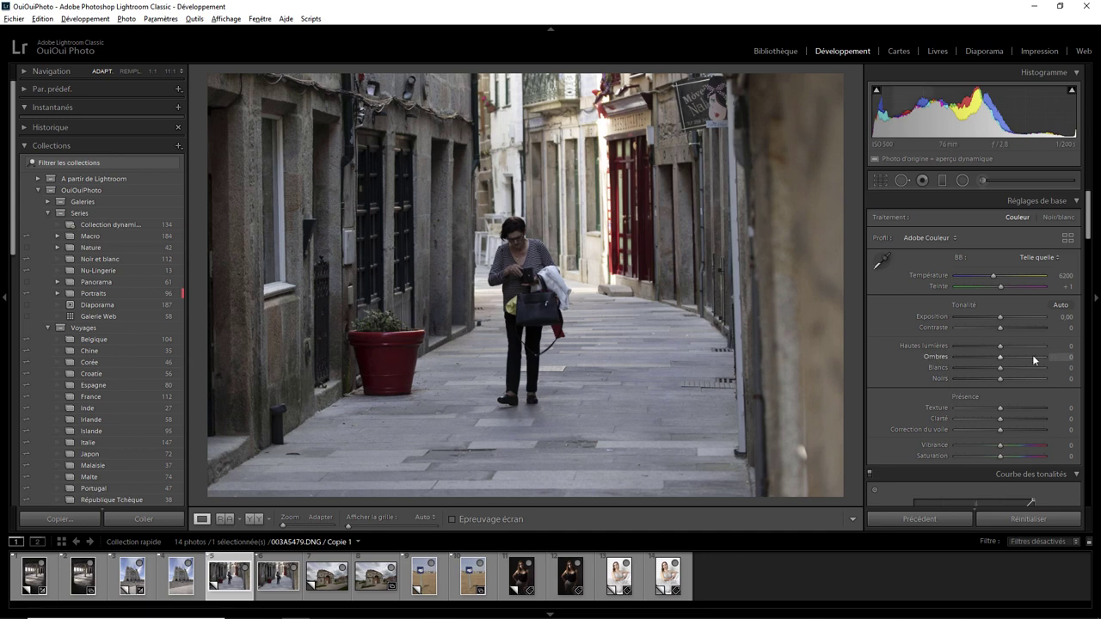
{"action": "mouse_move", "coordinate": [1002, 360]}
{"action": "left_mouse_down"}
{"action": "mouse_move", "coordinate": [1051, 369]}
{"action": "mouse_move", "coordinate": [1020, 362]}
{"action": "left_mouse_up"}
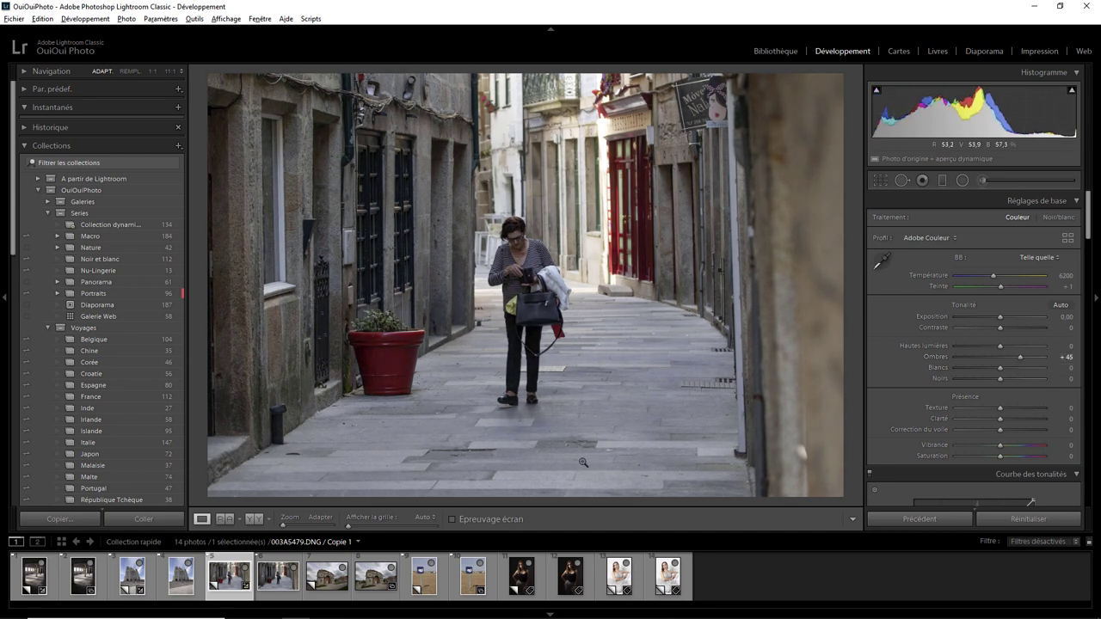
{"action": "left_click", "coordinate": [330, 587]}
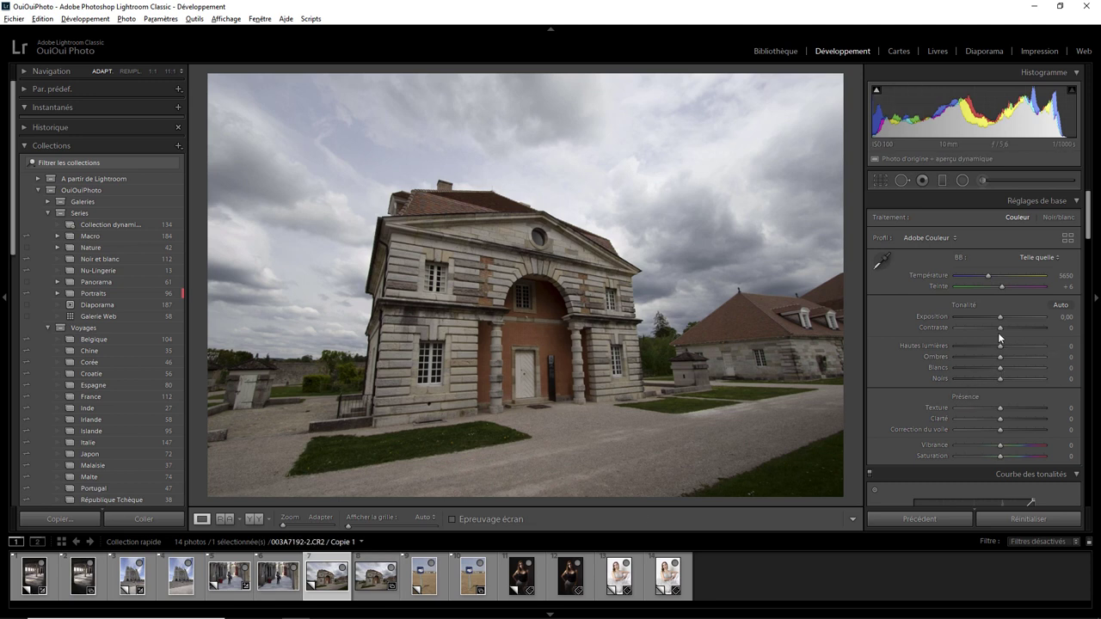
- Set the building photo to contrast +12, vibrance +27, whites +19 and shadows +21
{"action": "left_click_drag", "start_coordinate": [1001, 328], "coordinate": [1006, 328]}
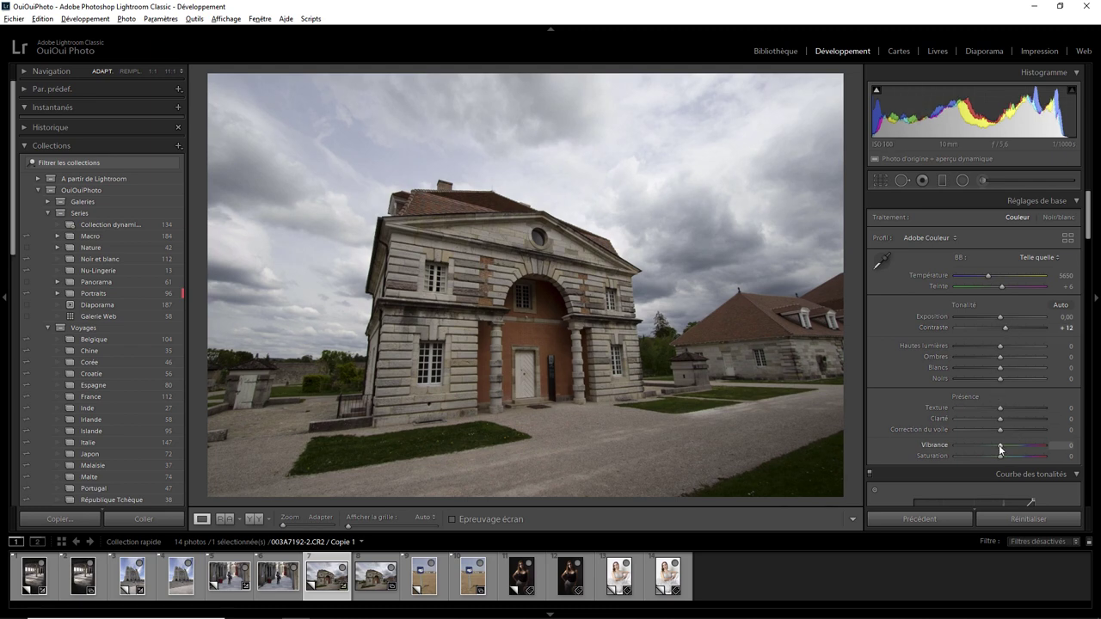
{"action": "left_click_drag", "start_coordinate": [999, 444], "coordinate": [1012, 445]}
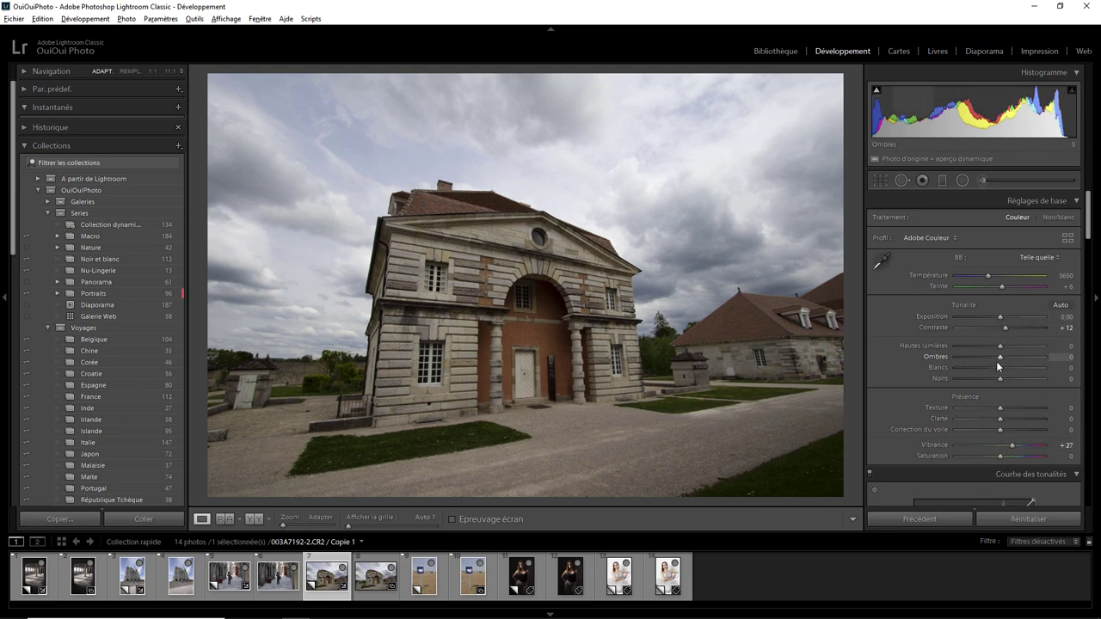
{"action": "left_click_drag", "start_coordinate": [1004, 367], "coordinate": [1009, 367]}
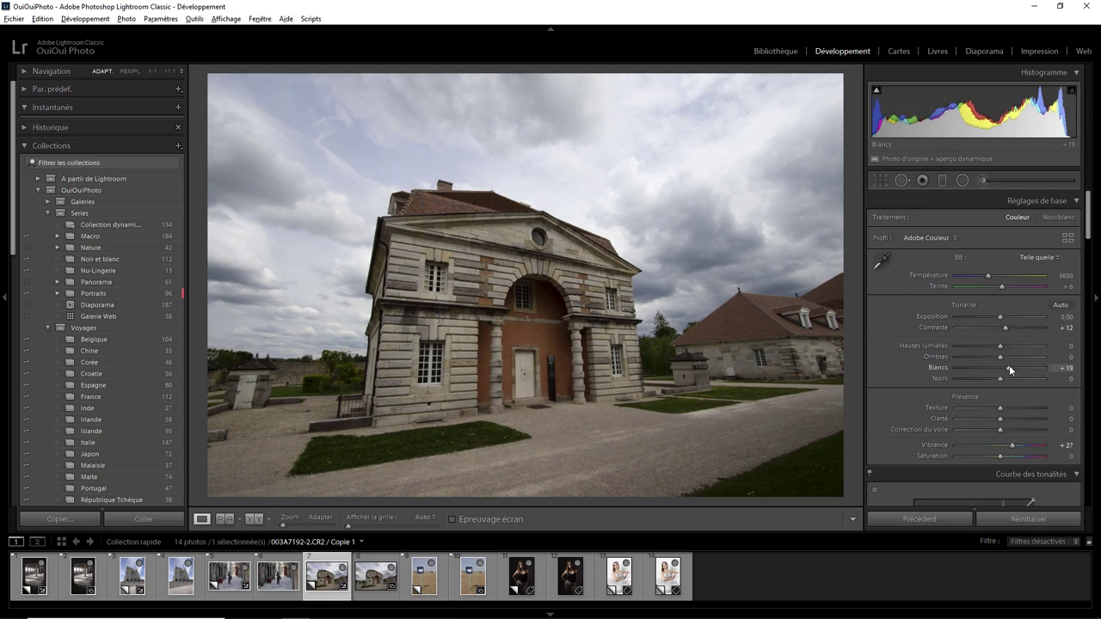
{"action": "left_click_drag", "start_coordinate": [1005, 357], "coordinate": [1011, 358]}
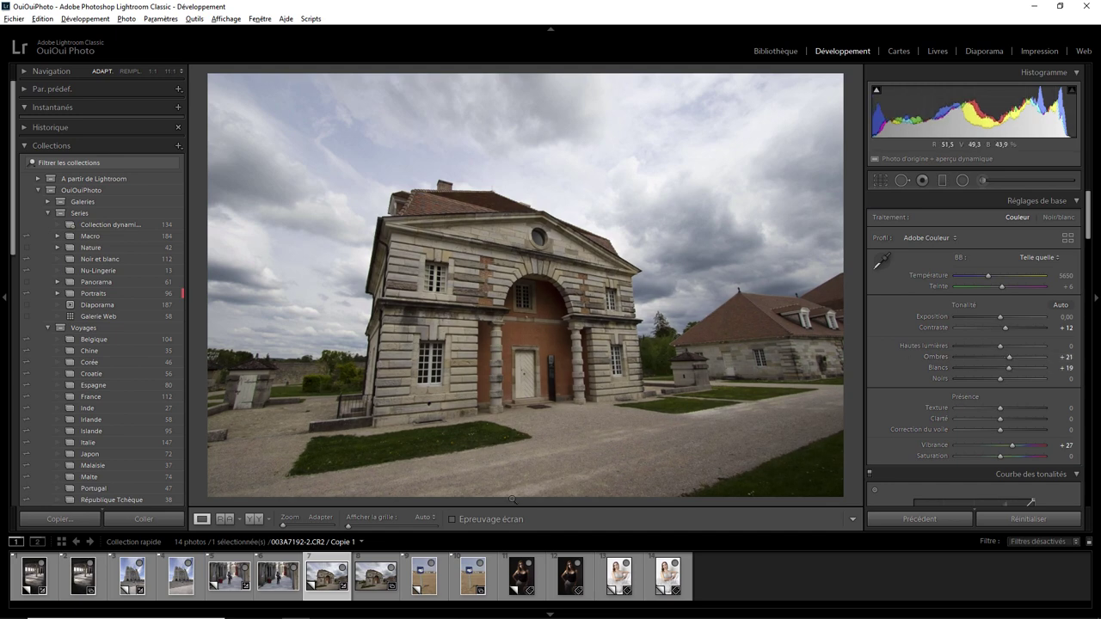
{"action": "left_click", "coordinate": [428, 582]}
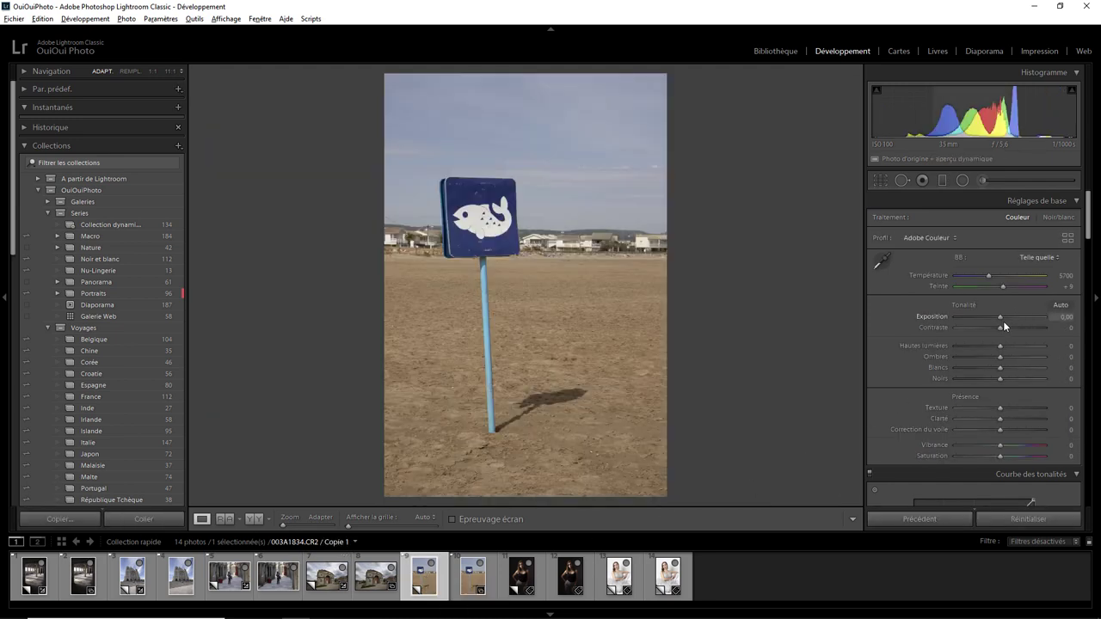
- Raise the beach sign photo's contrast to +21 and exposure to +0.26
{"action": "left_click_drag", "start_coordinate": [1000, 328], "coordinate": [1010, 328]}
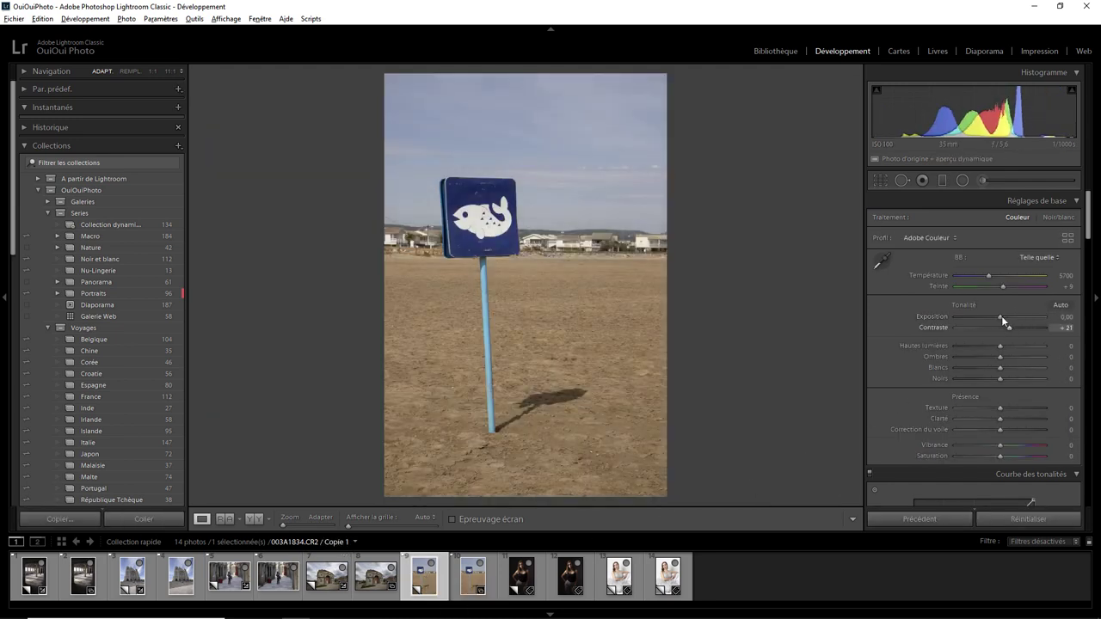
{"action": "left_click", "coordinate": [1001, 316]}
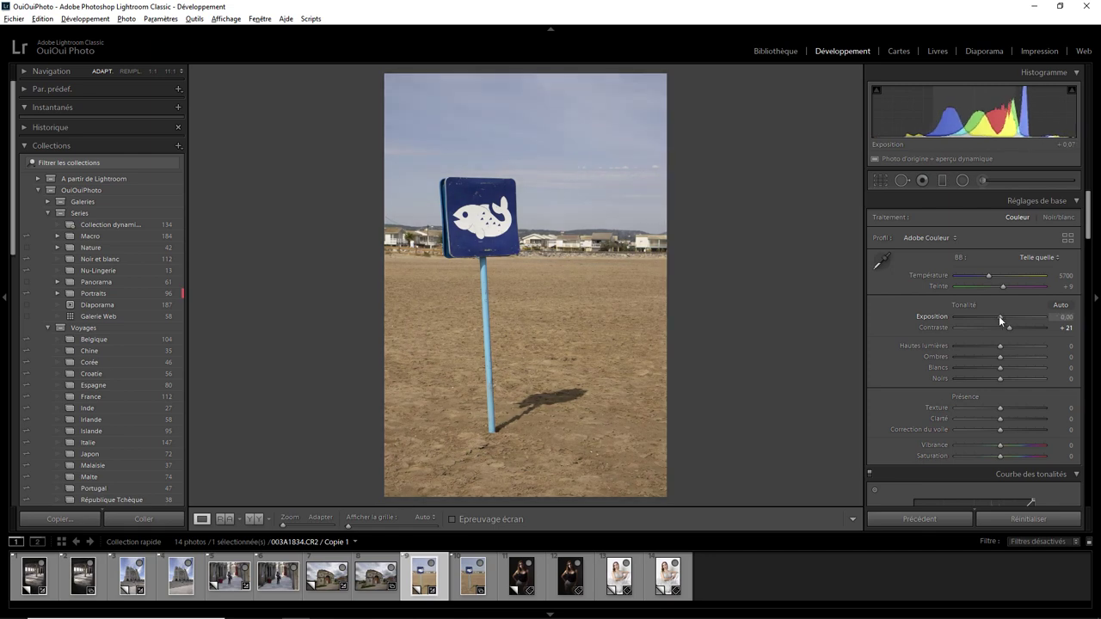
{"action": "left_click_drag", "start_coordinate": [1001, 316], "coordinate": [1002, 316]}
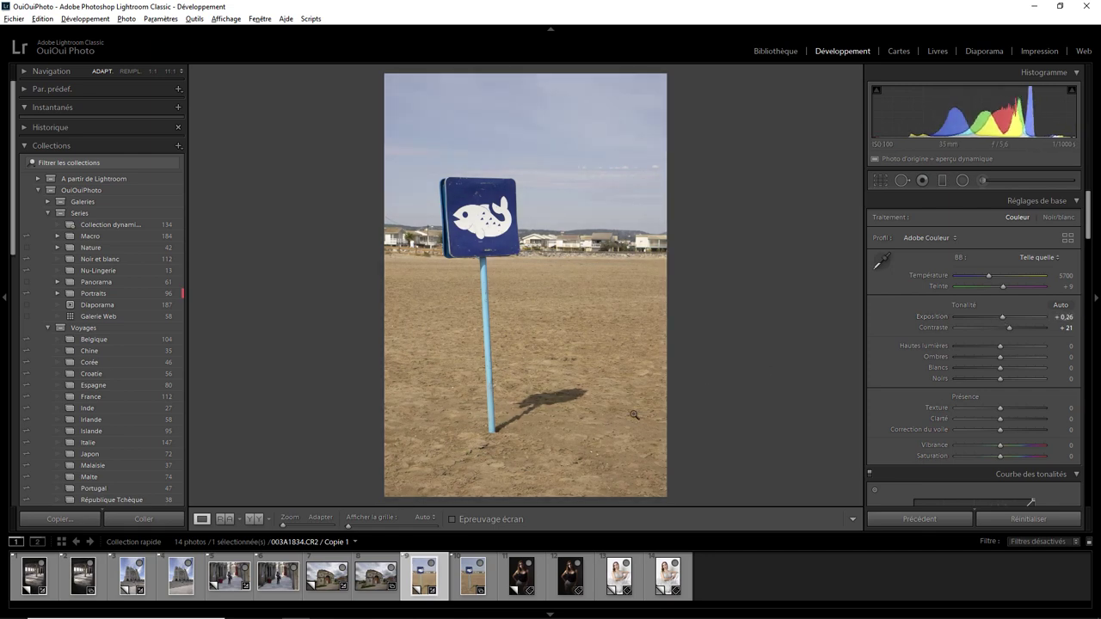
{"action": "left_click", "coordinate": [529, 578]}
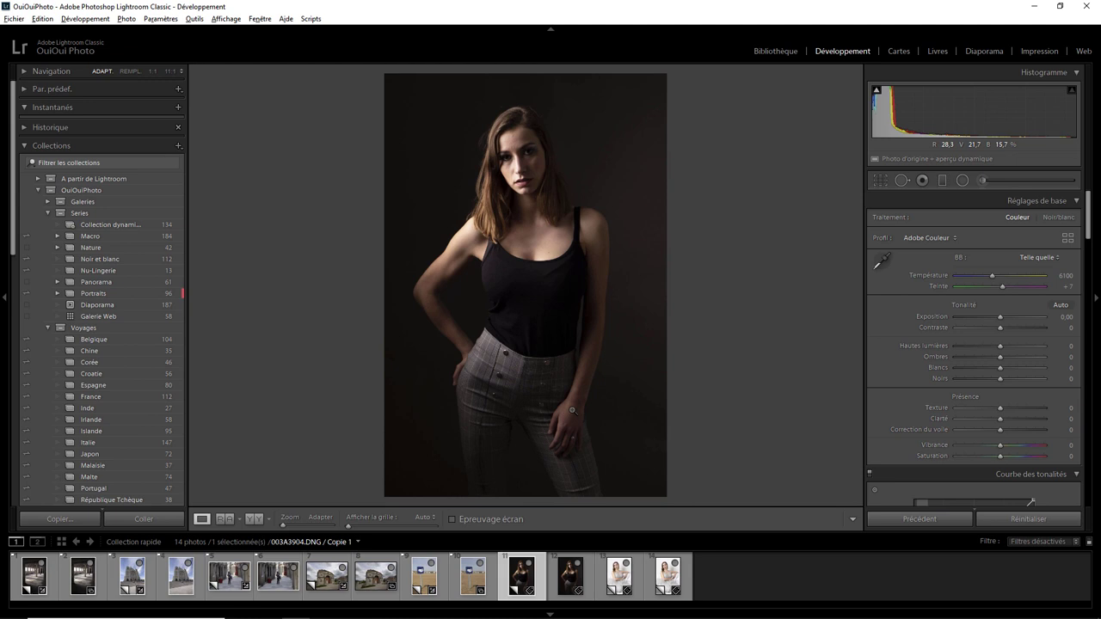
- Open the white-dress portrait and raise its contrast to about +9
{"action": "left_click", "coordinate": [618, 575]}
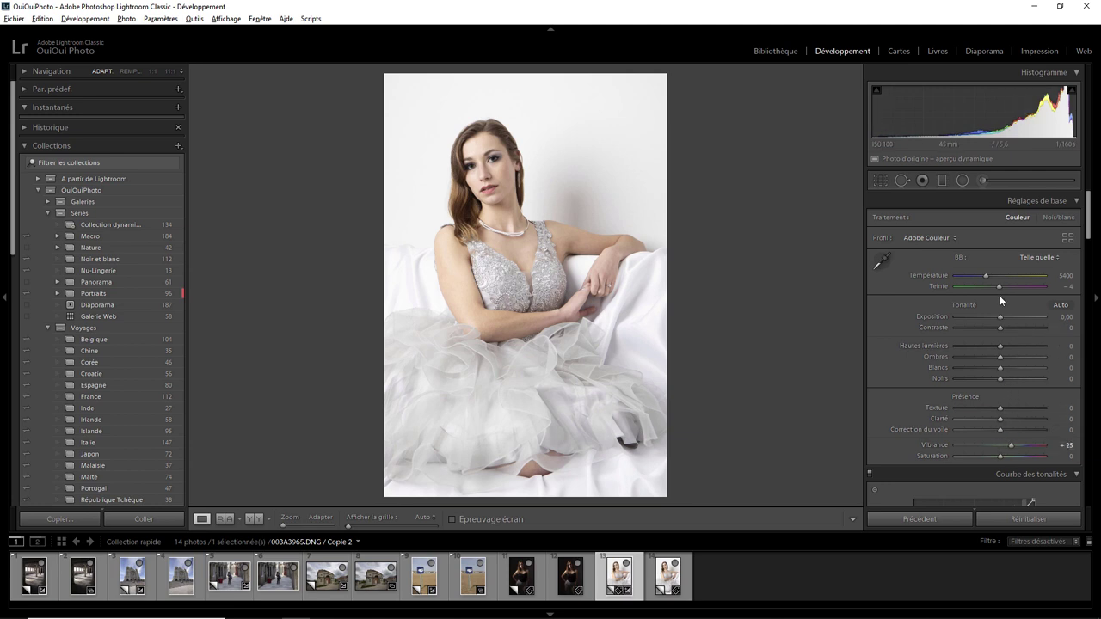
{"action": "left_click_drag", "start_coordinate": [999, 329], "coordinate": [1004, 329]}
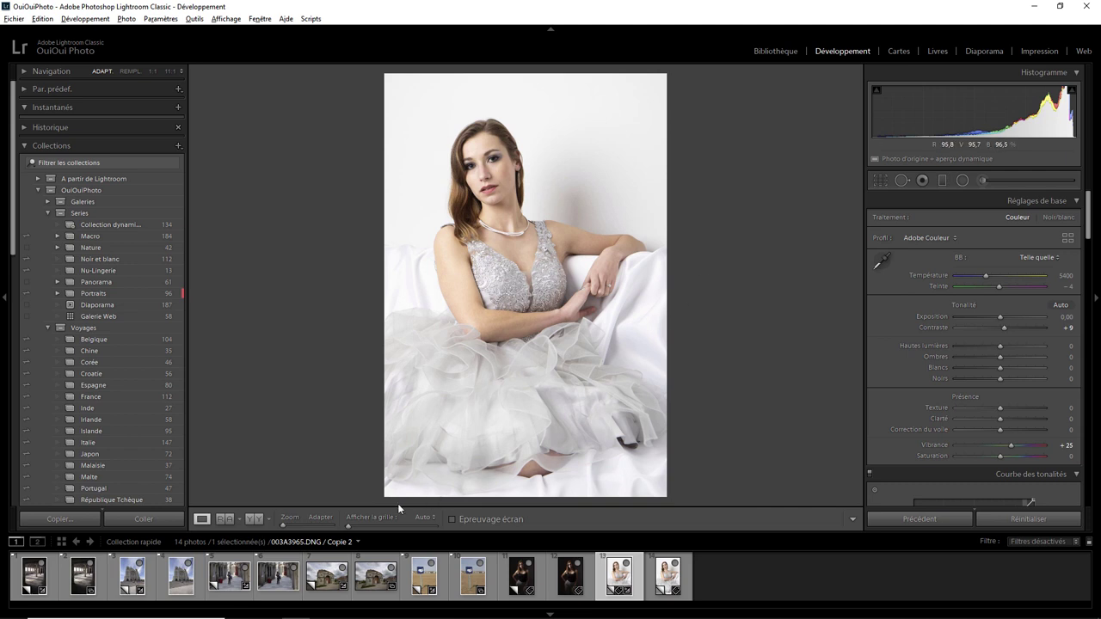
- Apply Auto tone to the second copies of the warehouse, cathedral and street photos
{"action": "left_click", "coordinate": [83, 583]}
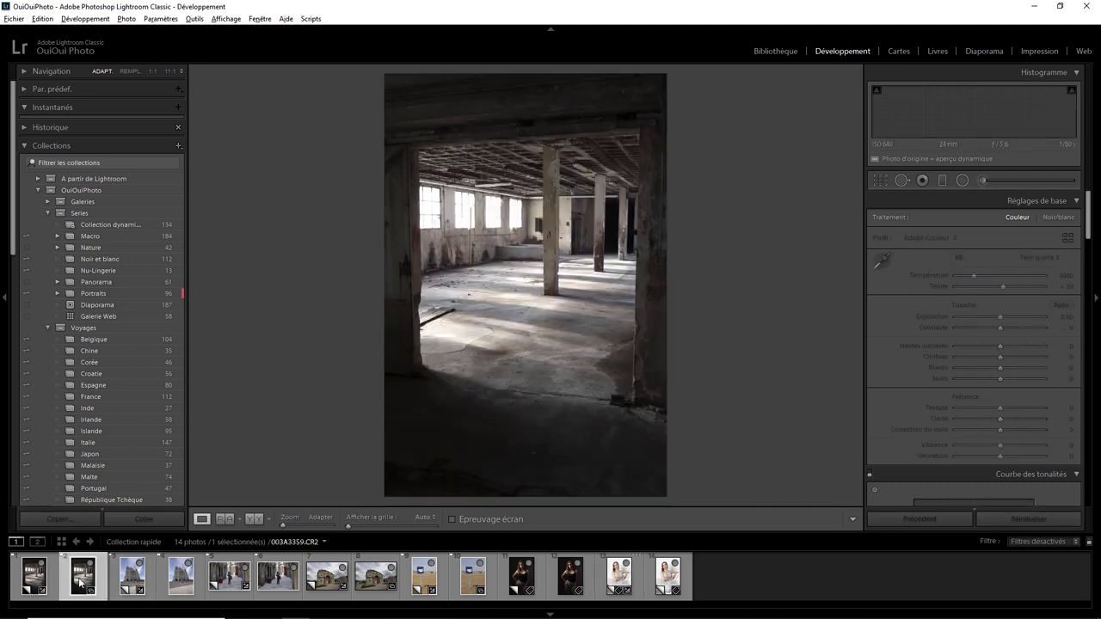
{"action": "left_click", "coordinate": [1062, 305]}
{"action": "left_click", "coordinate": [181, 575]}
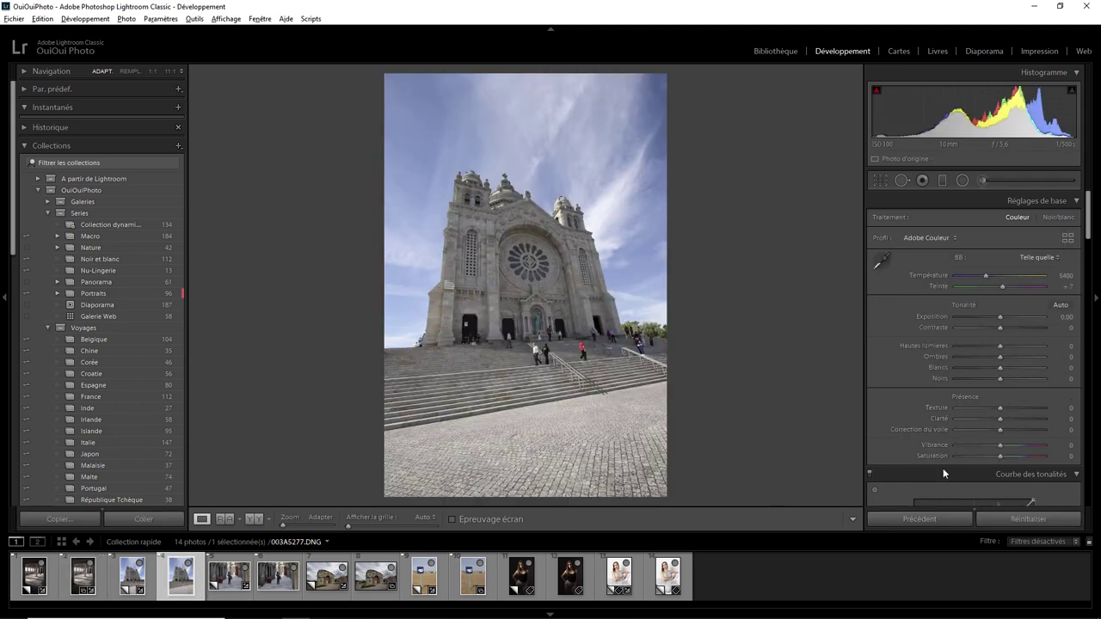
{"action": "left_click", "coordinate": [1061, 306]}
{"action": "left_click", "coordinate": [280, 589]}
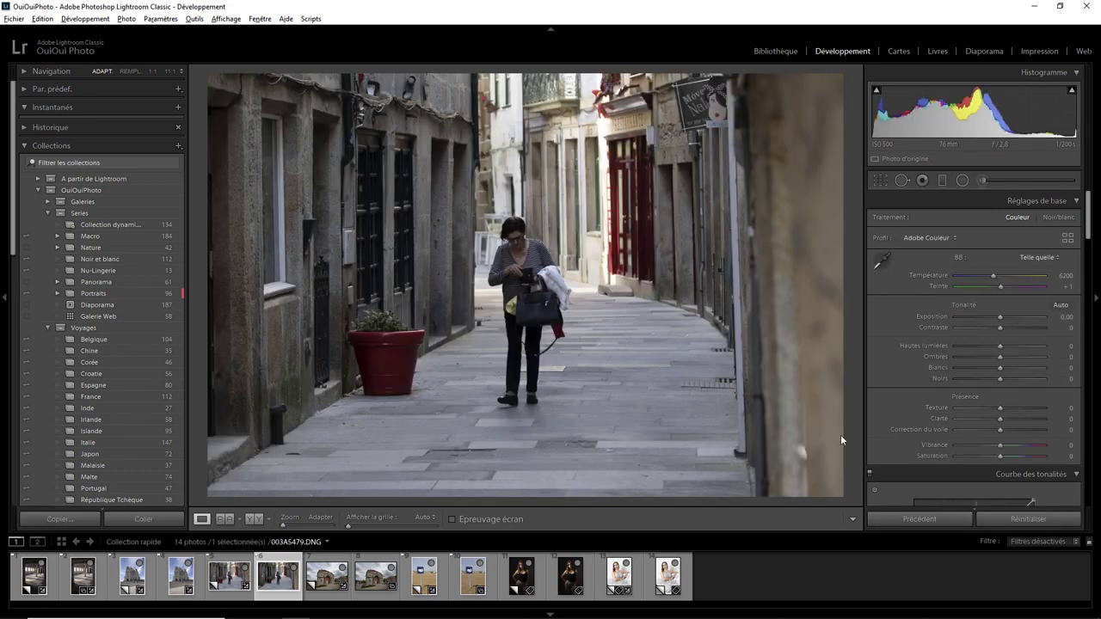
{"action": "left_click", "coordinate": [1062, 306]}
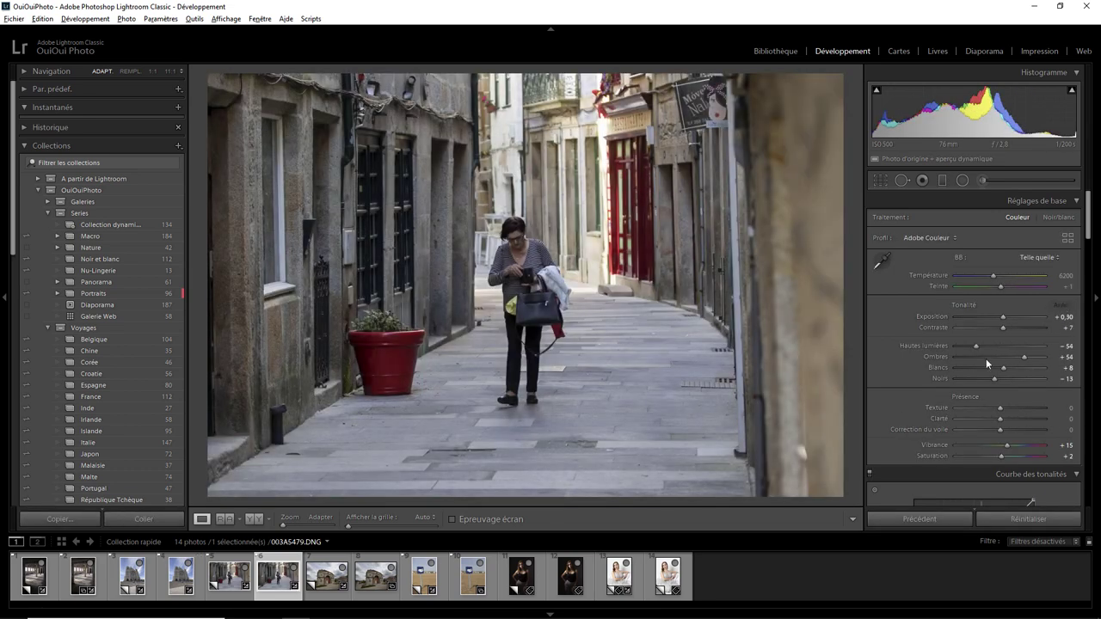
- Apply Auto tone to the second building, beach-sign and dark portrait copies
{"action": "left_click", "coordinate": [376, 585]}
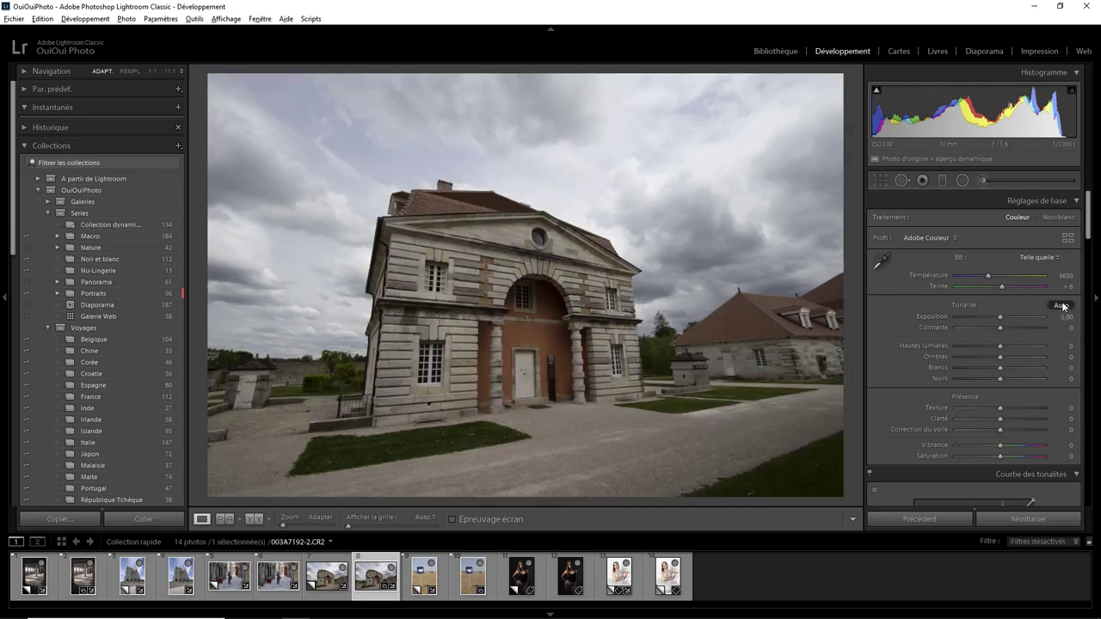
{"action": "left_click", "coordinate": [1062, 306]}
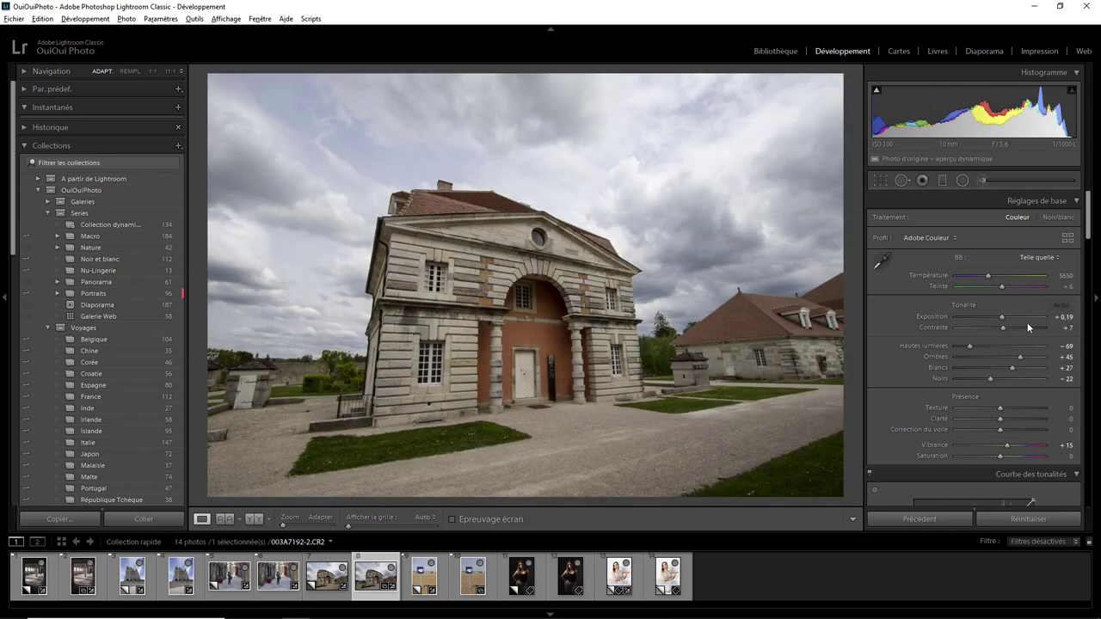
{"action": "left_click", "coordinate": [469, 585]}
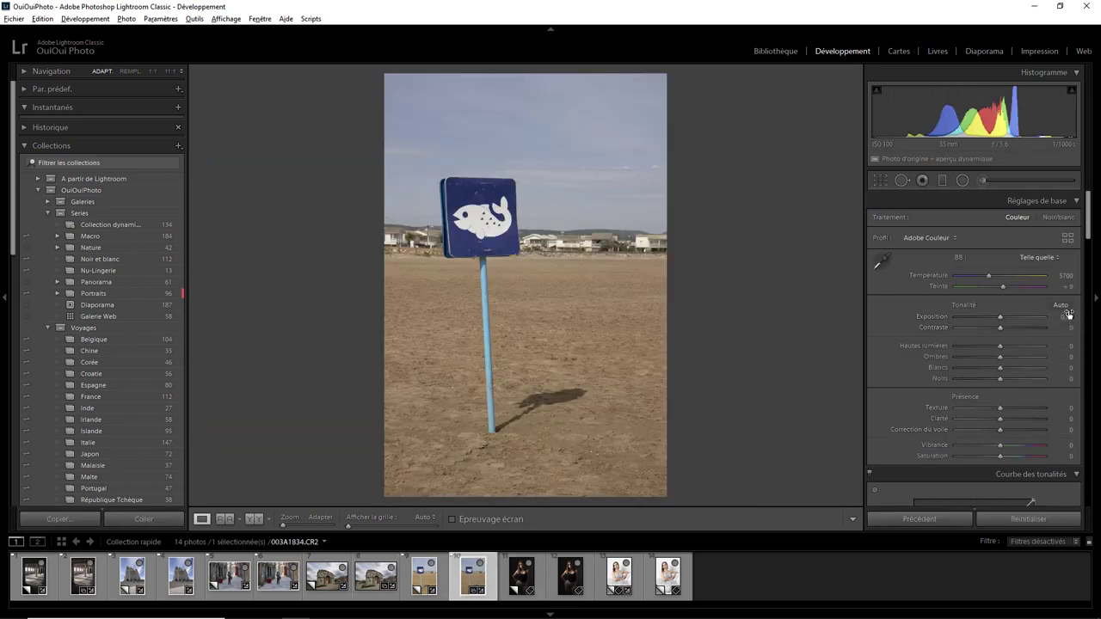
{"action": "left_click", "coordinate": [1061, 307]}
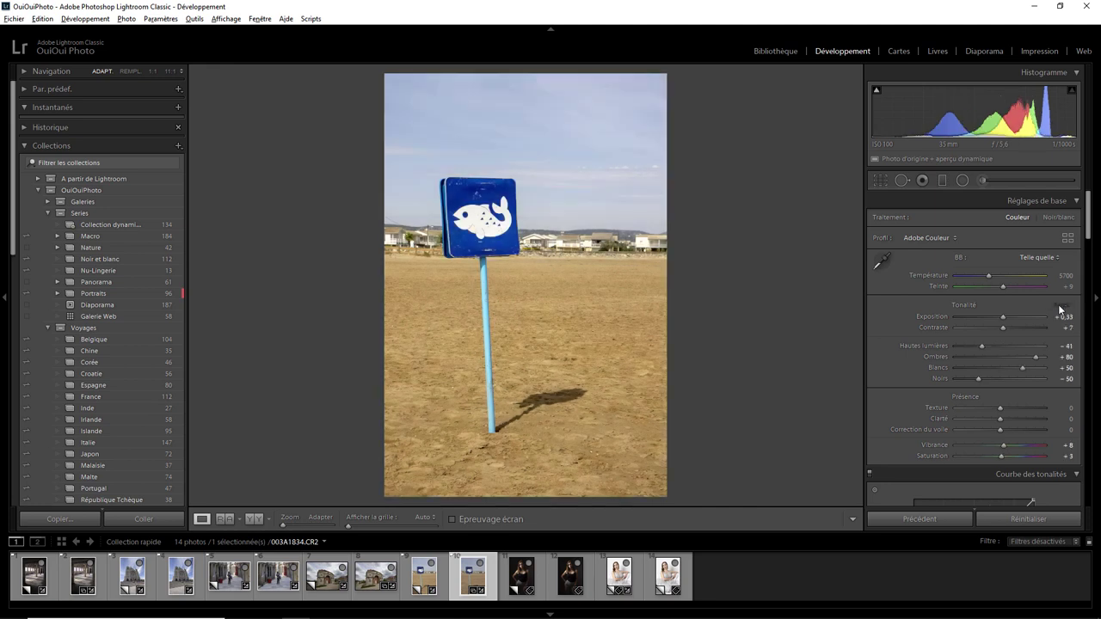
{"action": "left_click", "coordinate": [573, 585]}
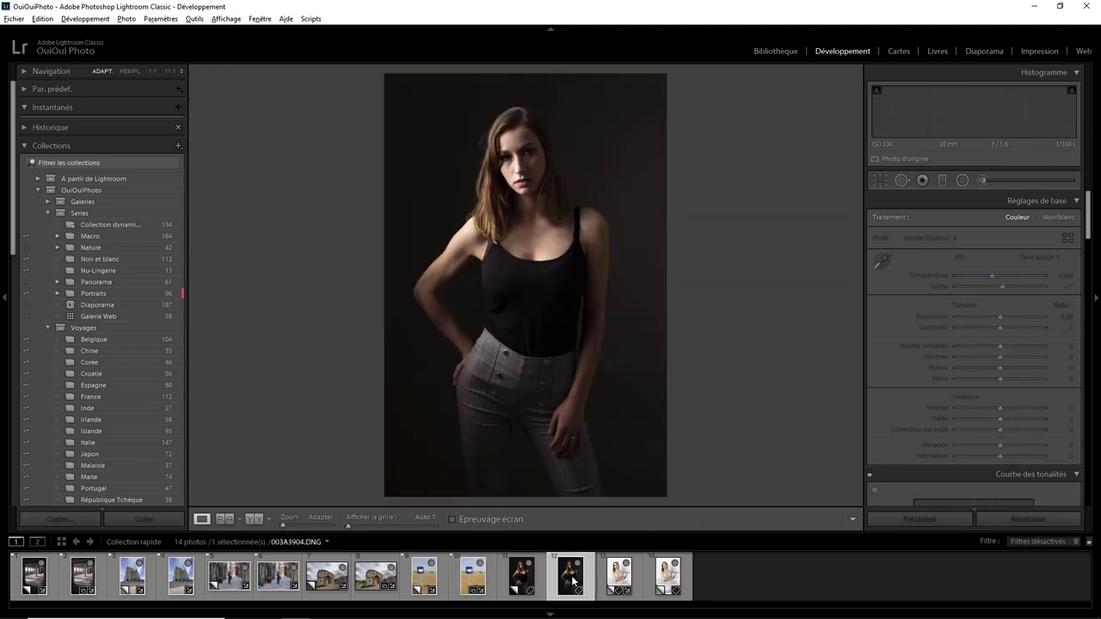
{"action": "left_click", "coordinate": [1062, 306]}
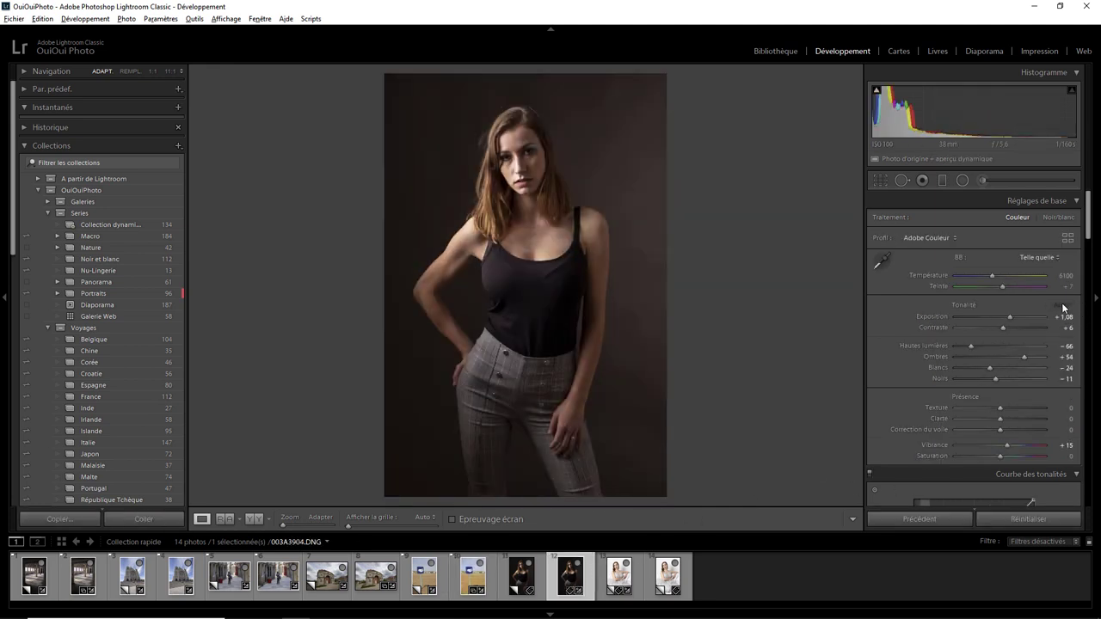
{"action": "left_click", "coordinate": [671, 579]}
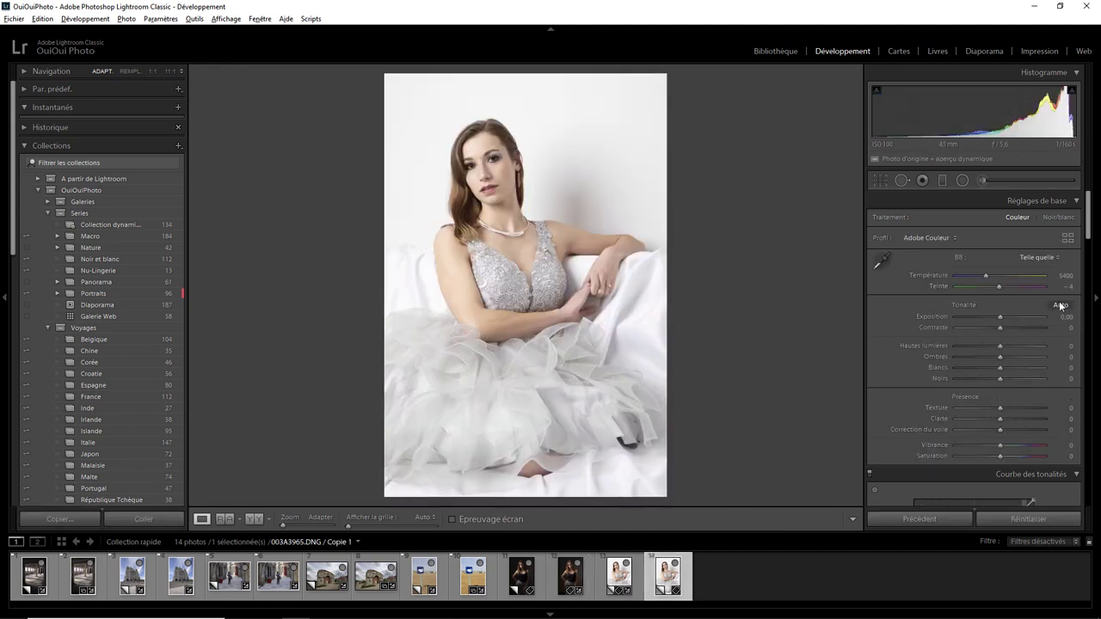
- Auto-tone the white-dress copy: exposure +0.01, highlights -35, shadows +48, whites +37, blacks -38
{"action": "left_click", "coordinate": [1061, 306]}
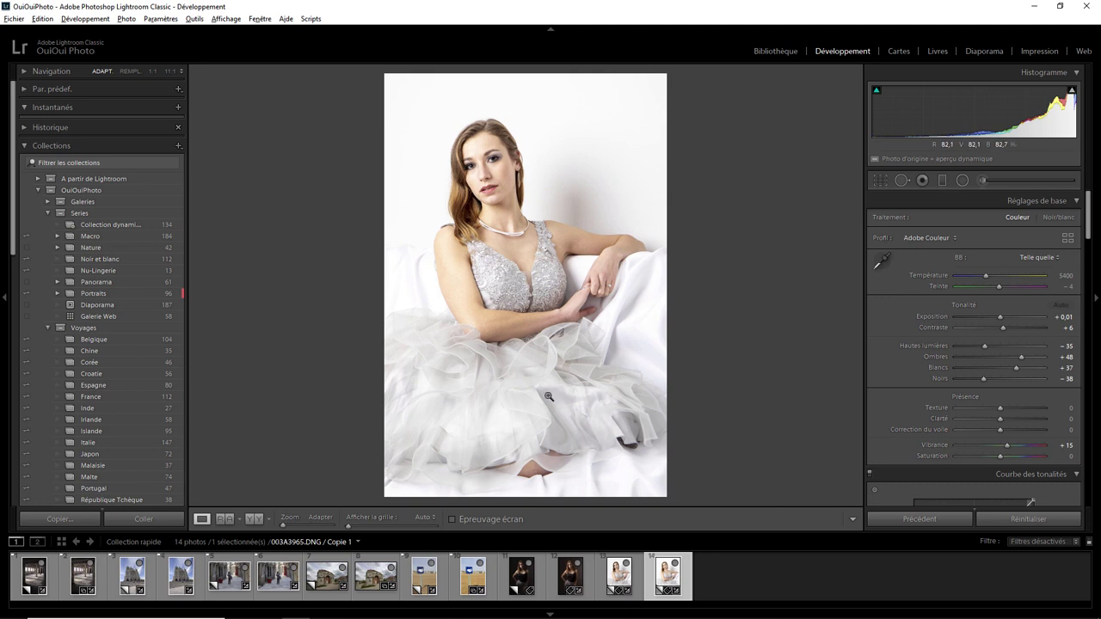
- Select both warehouse copies in the Library and compare them side by side
{"action": "left_click", "coordinate": [783, 53]}
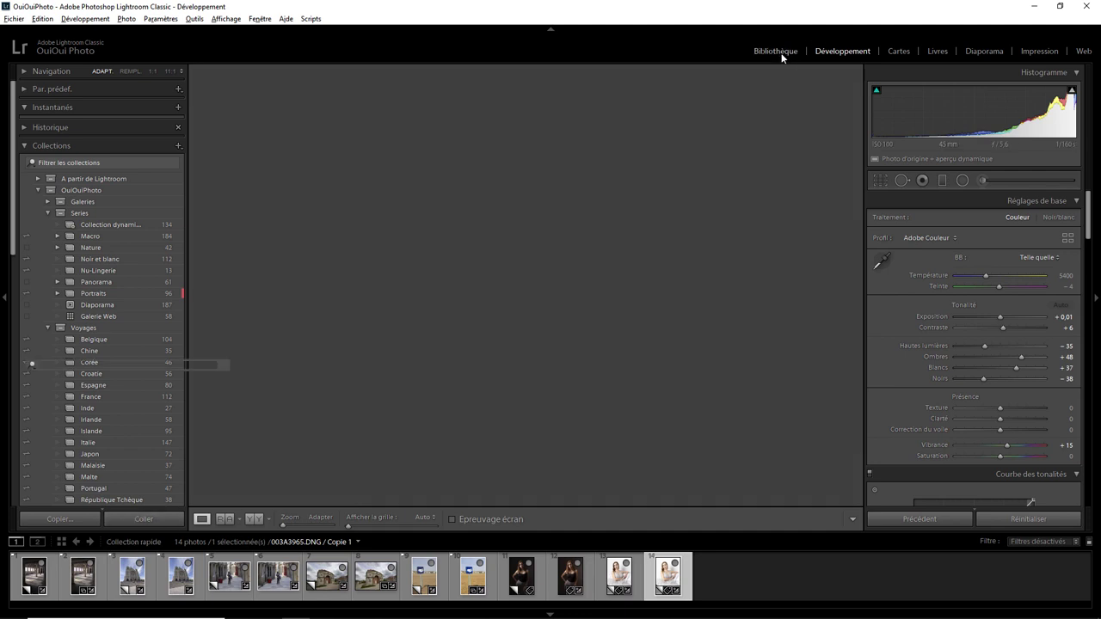
{"action": "left_click", "coordinate": [54, 581]}
{"action": "left_click", "coordinate": [68, 583], "text": "ctrl"}
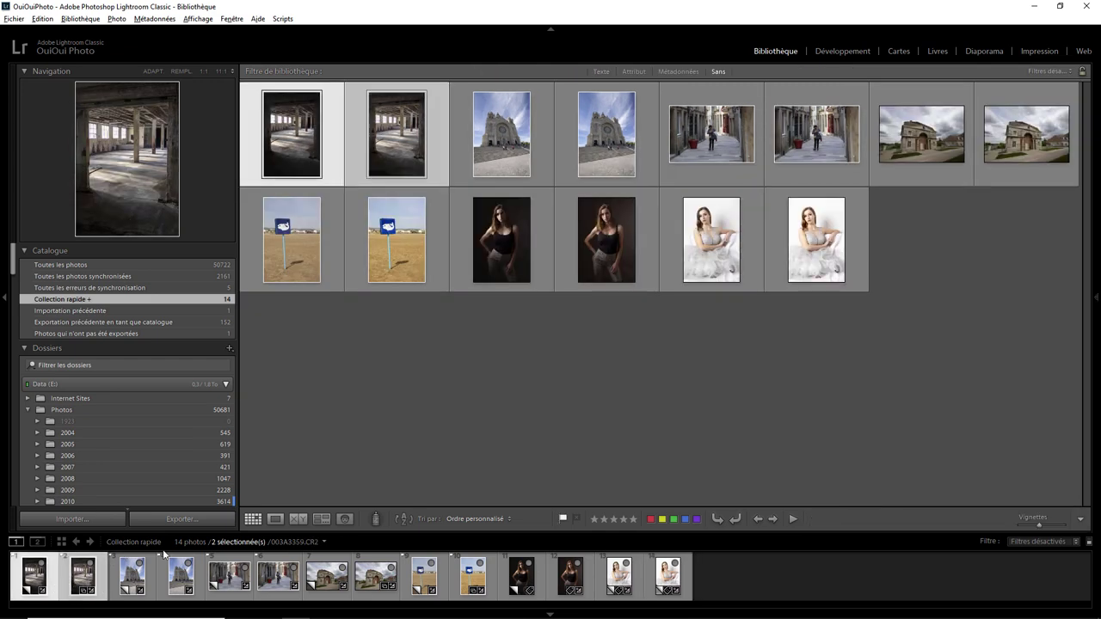
{"action": "left_click", "coordinate": [297, 520]}
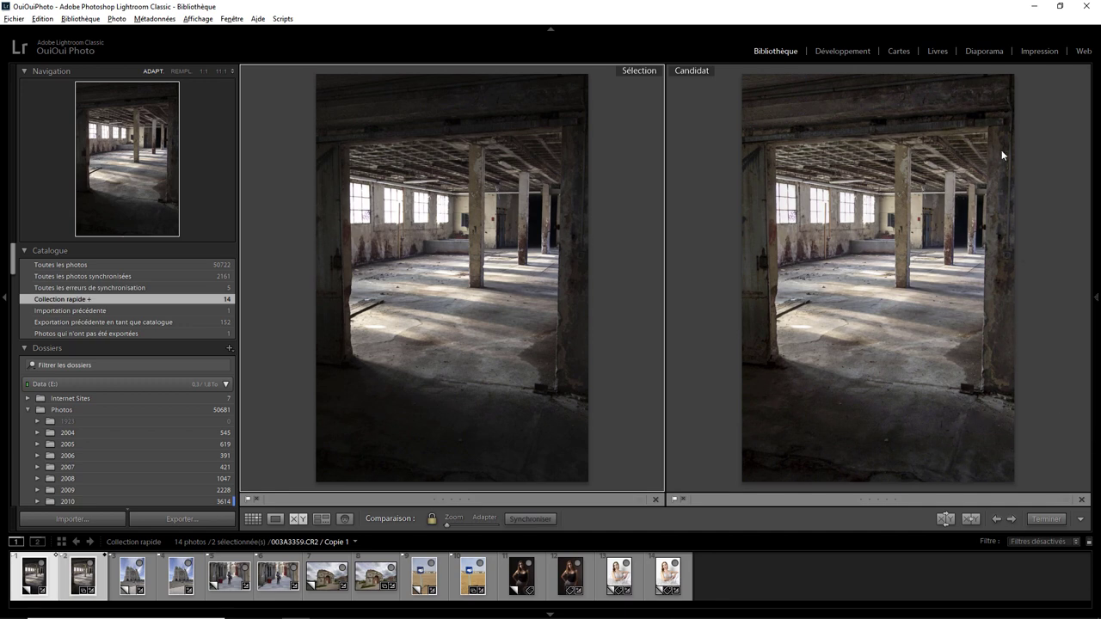
- Reset the Auto-toned warehouse copy's shadows to 0 in Develop
{"action": "left_click", "coordinate": [831, 54]}
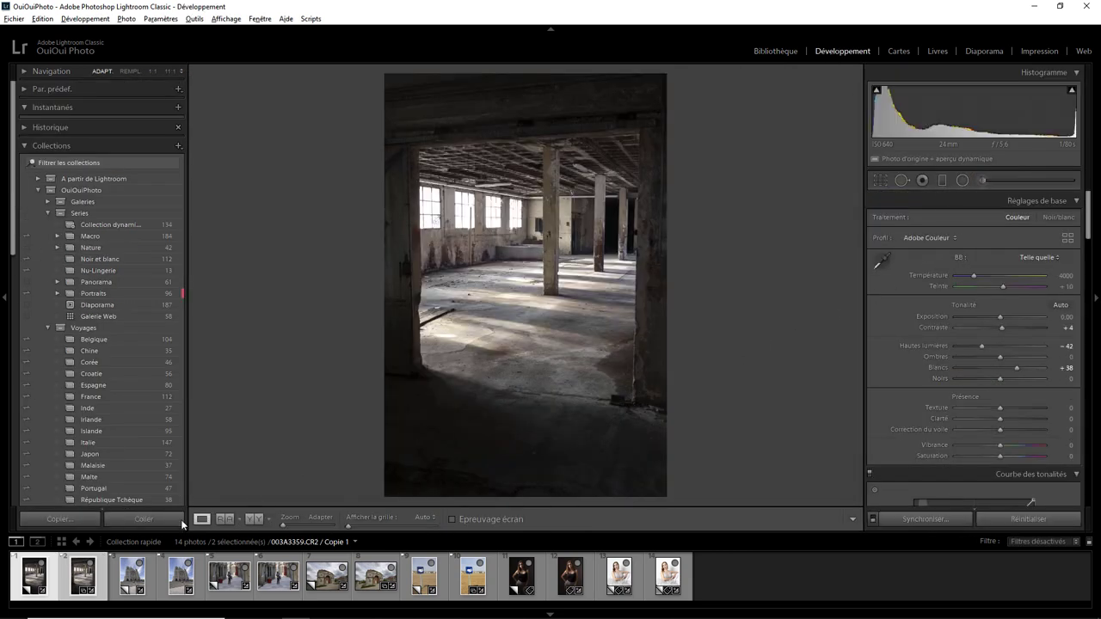
{"action": "left_click", "coordinate": [99, 583]}
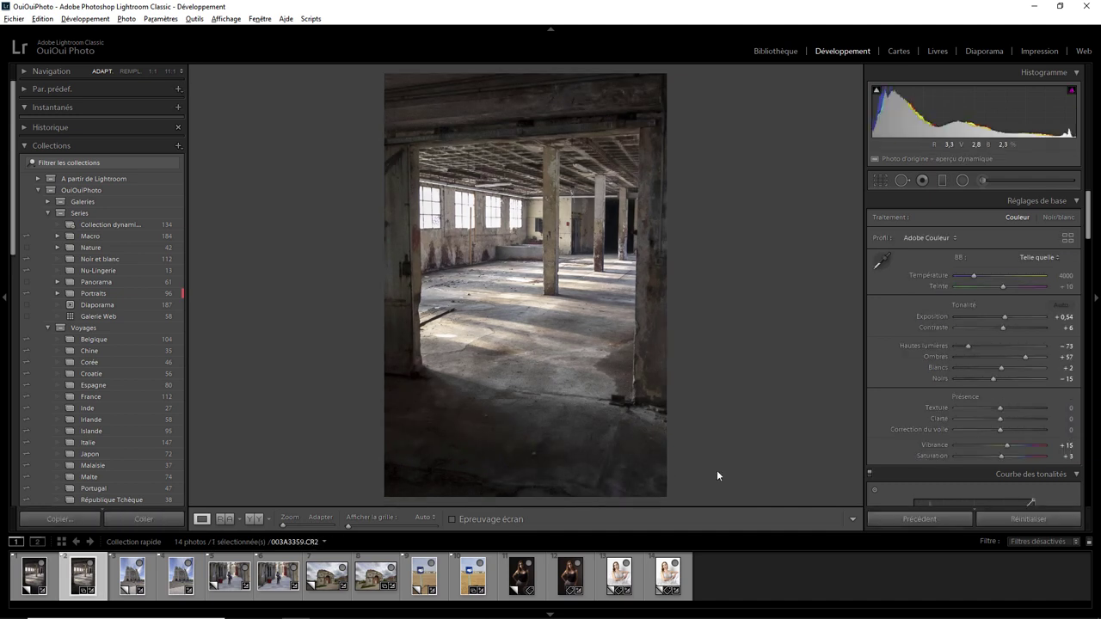
{"action": "double_click", "coordinate": [1026, 356]}
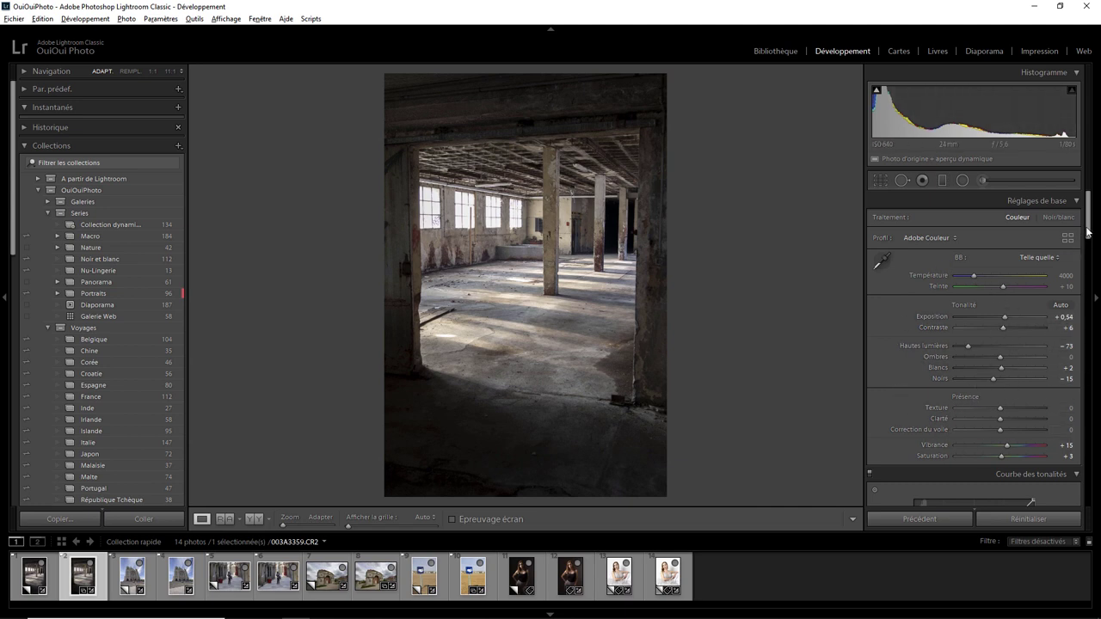
{"action": "mouse_move", "coordinate": [1087, 232]}
{"action": "left_mouse_down"}
{"action": "mouse_move", "coordinate": [1087, 454]}
{"action": "mouse_move", "coordinate": [1087, 215]}
{"action": "left_mouse_up"}
- Compare the two cathedral versions side by side in the Library
{"action": "left_click", "coordinate": [777, 51]}
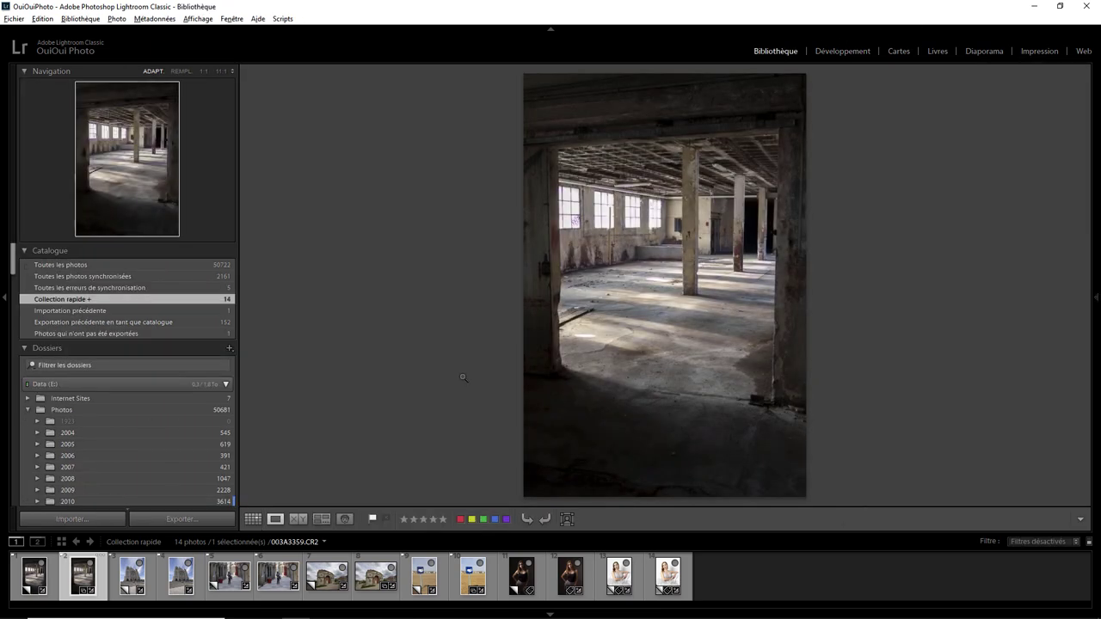
{"action": "left_click", "coordinate": [131, 578]}
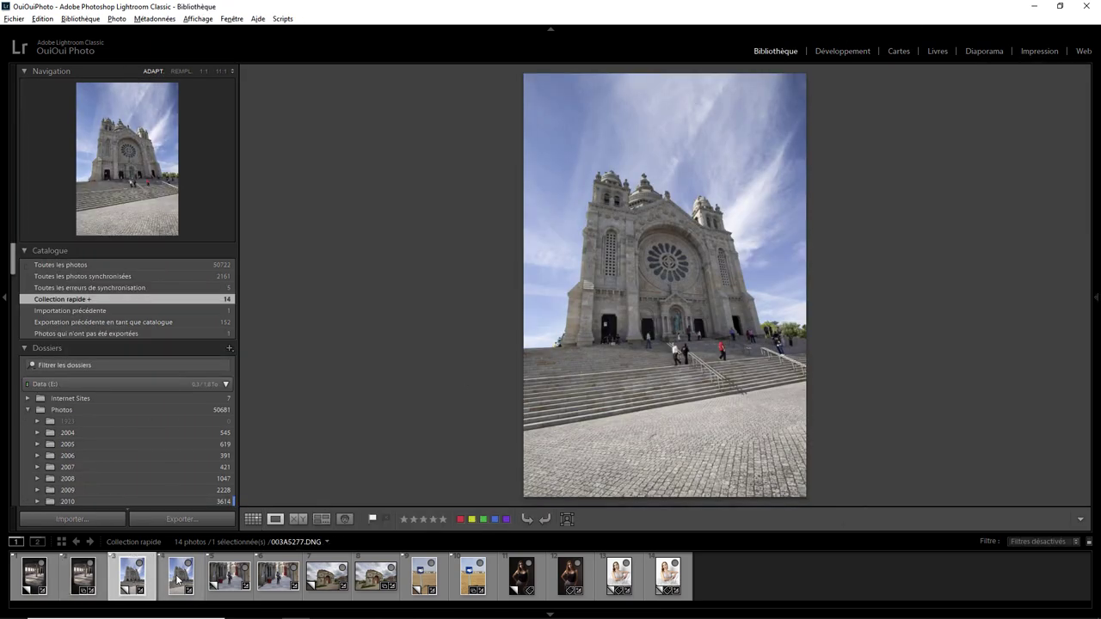
{"action": "left_click", "coordinate": [185, 578], "text": "ctrl"}
{"action": "left_click", "coordinate": [303, 520]}
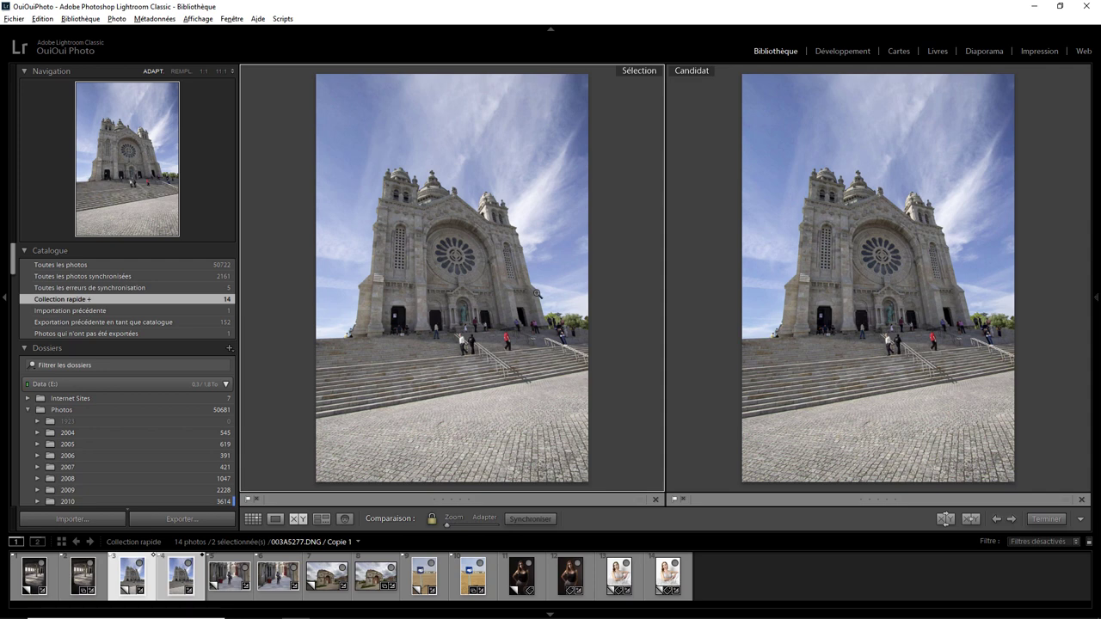
- Bring the street photo into the comparison beside the cathedral
{"action": "left_click", "coordinate": [231, 582]}
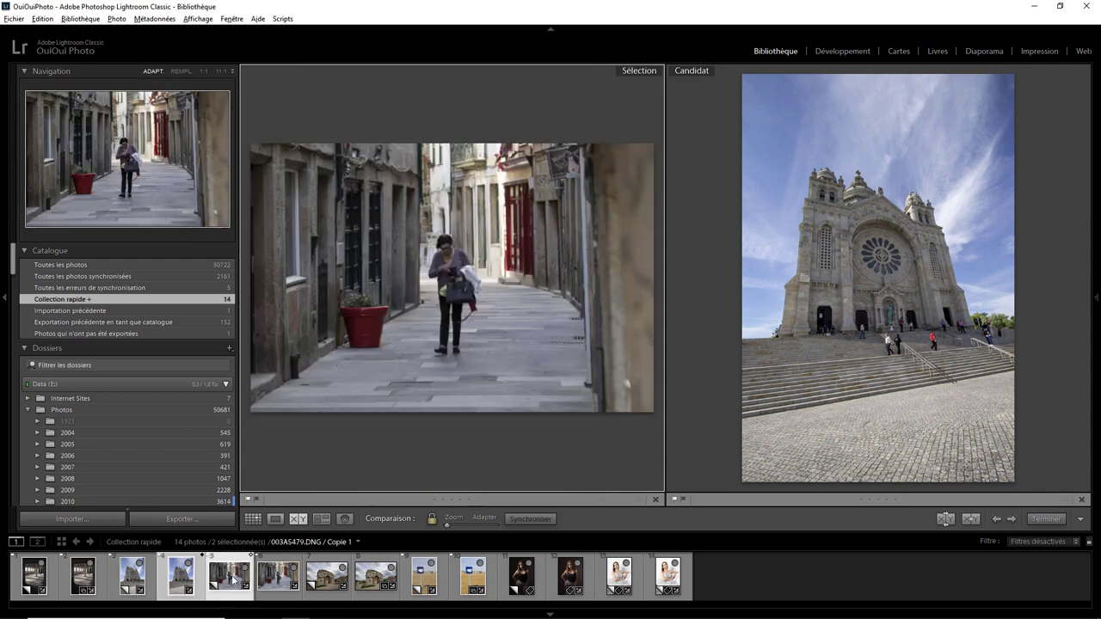
{"action": "left_click", "coordinate": [281, 579]}
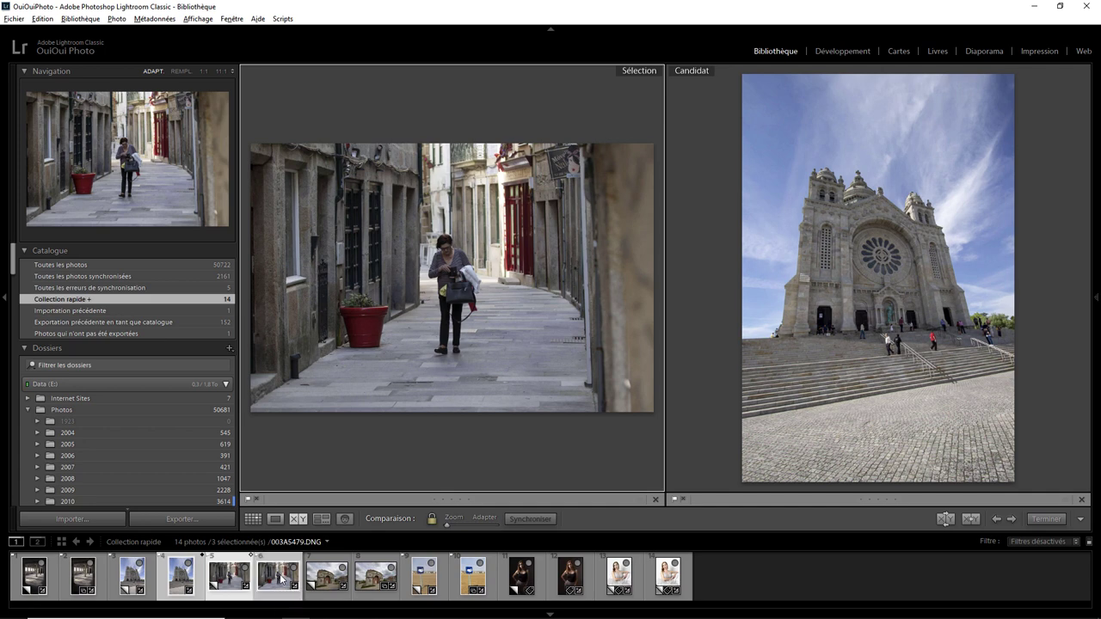
{"action": "left_click", "coordinate": [230, 580], "text": "ctrl"}
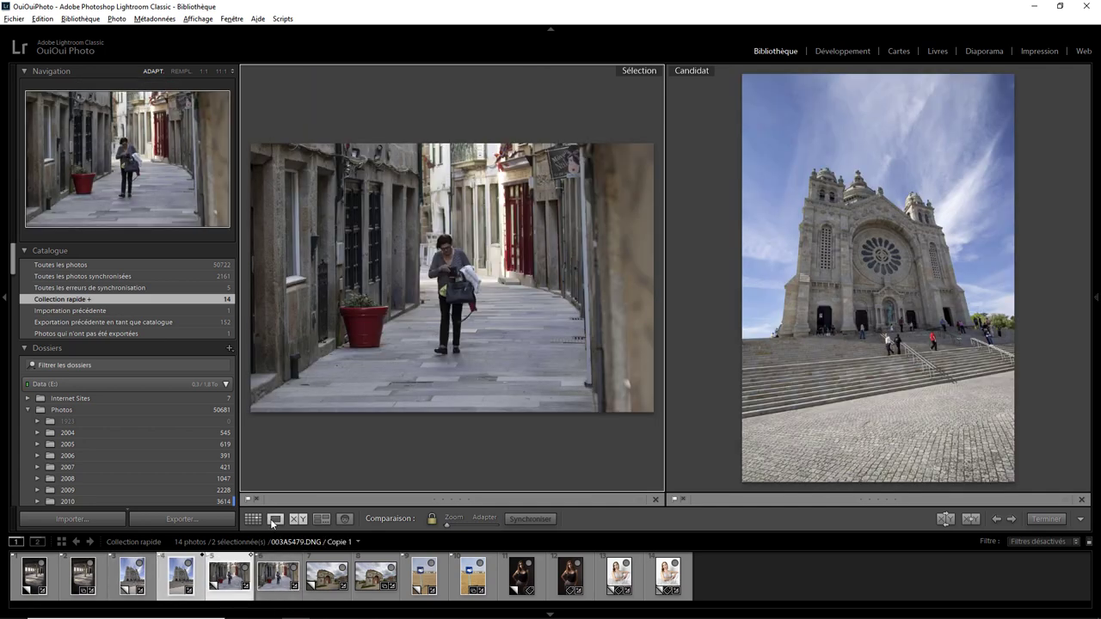
- Compare the two street versions side by side, then show the first building photo alone
{"action": "double_click", "coordinate": [267, 575]}
{"action": "left_click", "coordinate": [230, 576]}
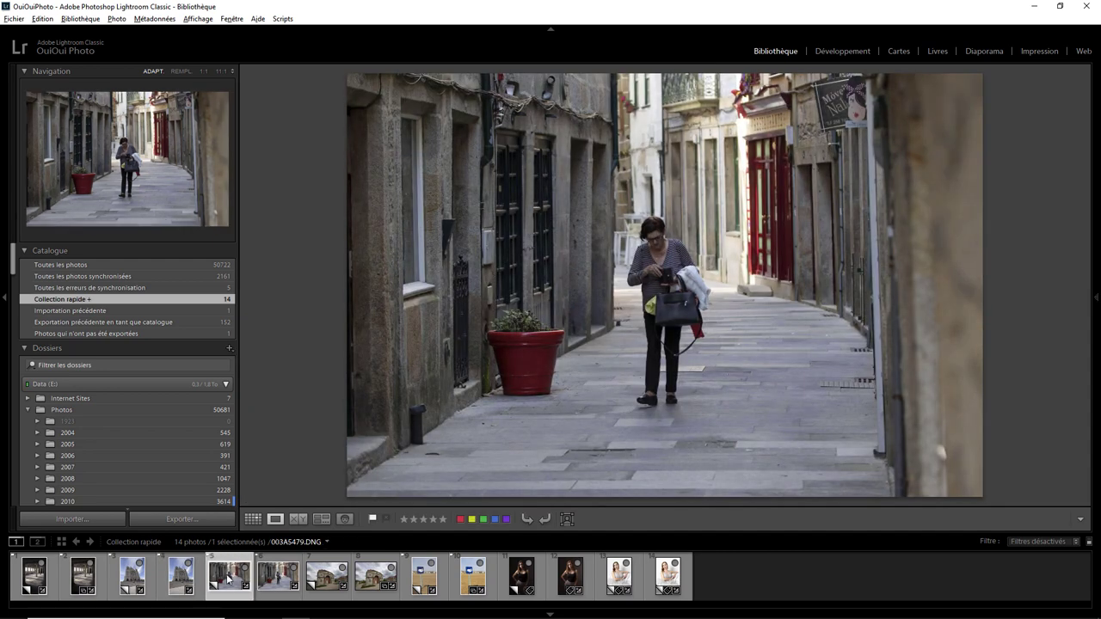
{"action": "left_click", "coordinate": [273, 577], "text": "ctrl"}
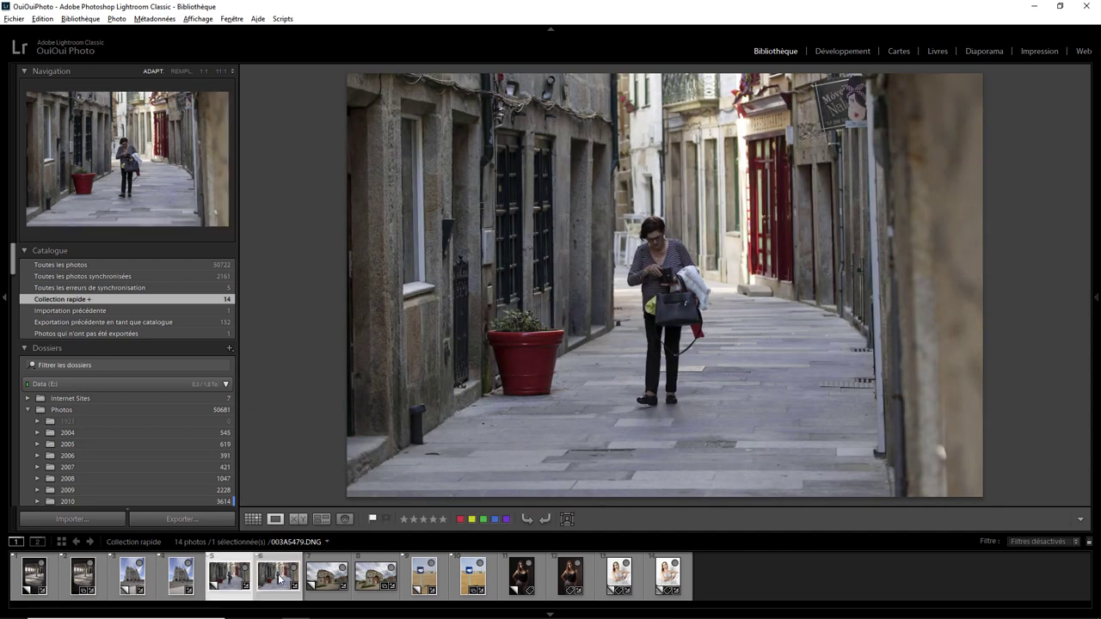
{"action": "left_click", "coordinate": [301, 519]}
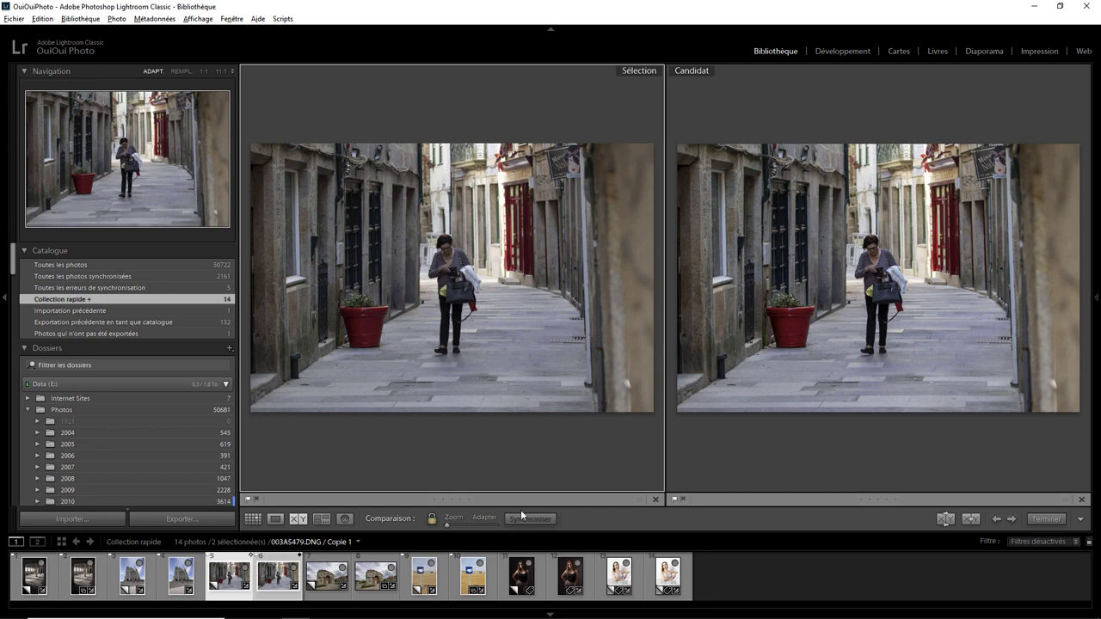
{"action": "left_click", "coordinate": [276, 520]}
{"action": "left_click", "coordinate": [335, 600]}
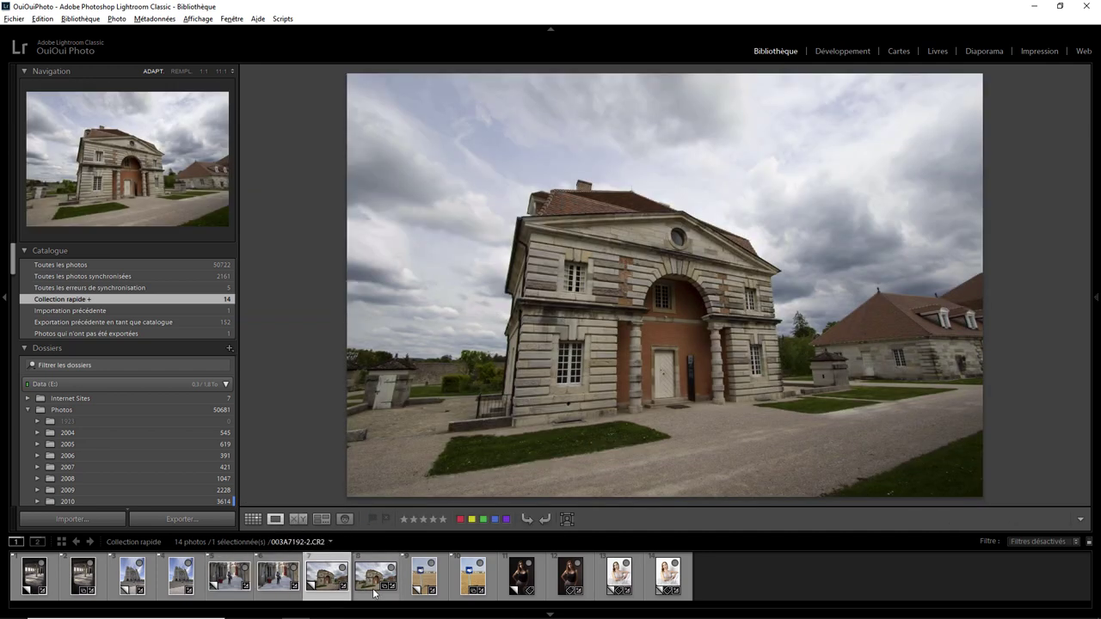
- Compare both building photo copies side by side, then return to single-photo Loupe view
{"action": "left_click", "coordinate": [376, 596], "text": "ctrl"}
{"action": "left_click", "coordinate": [298, 520]}
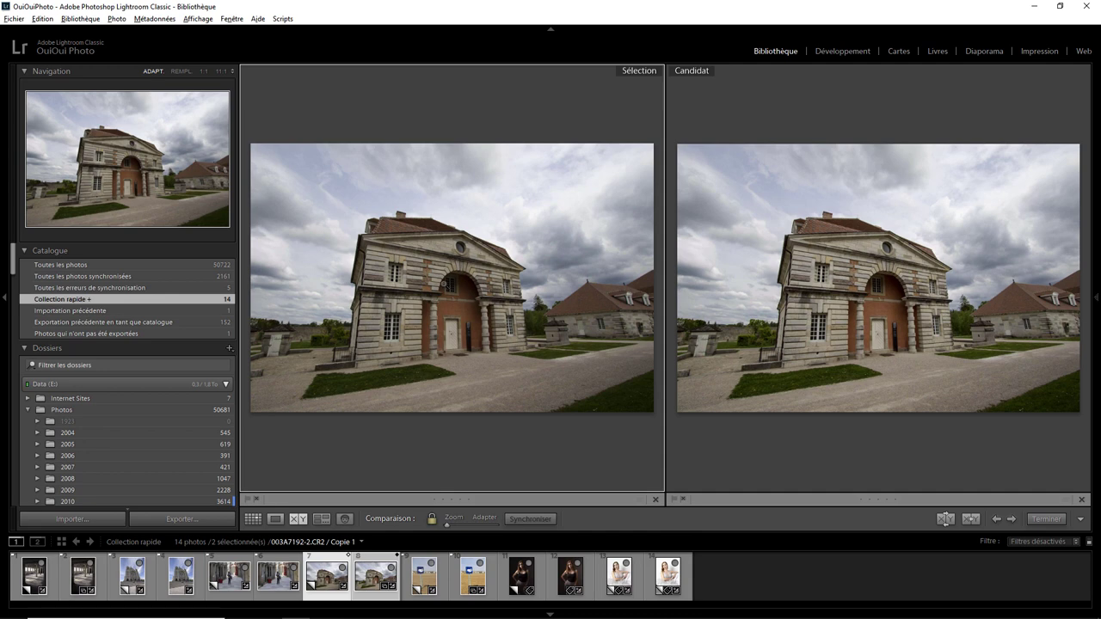
{"action": "left_click", "coordinate": [274, 519]}
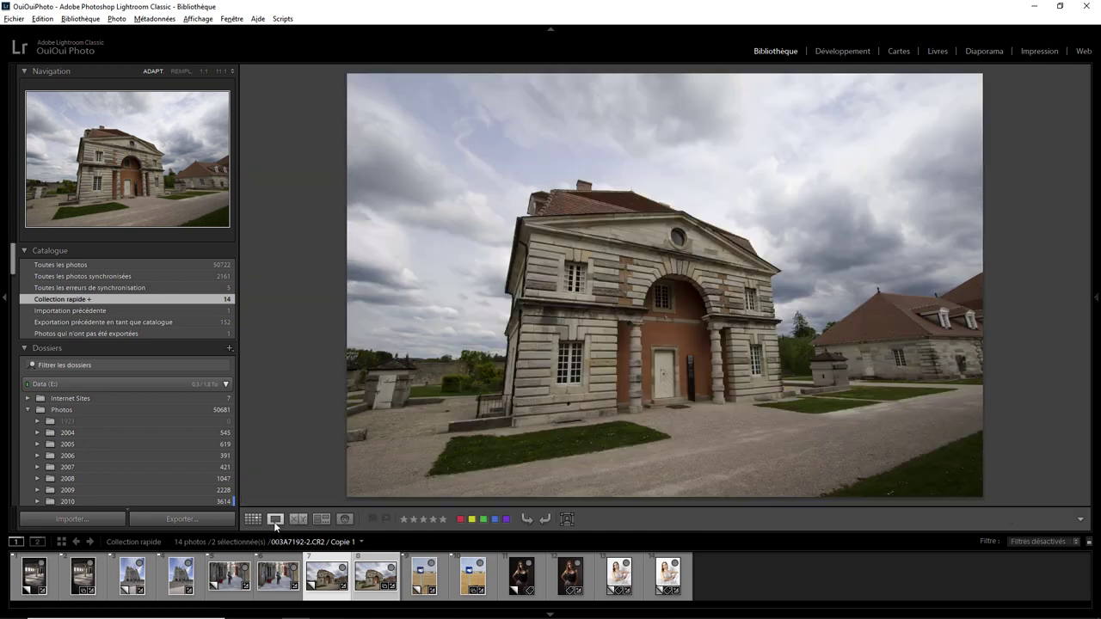
- Select both beach fish-sign copies of 003A1834.CR2 and compare them side by side
{"action": "left_click", "coordinate": [433, 580]}
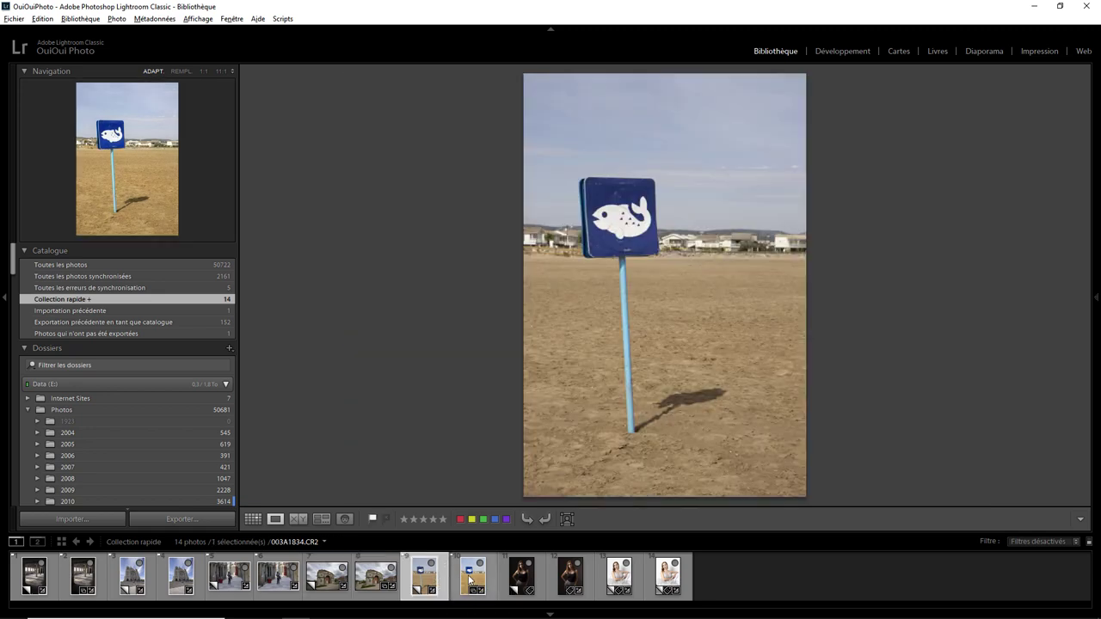
{"action": "left_click", "coordinate": [474, 581], "text": "ctrl"}
{"action": "left_click", "coordinate": [298, 519]}
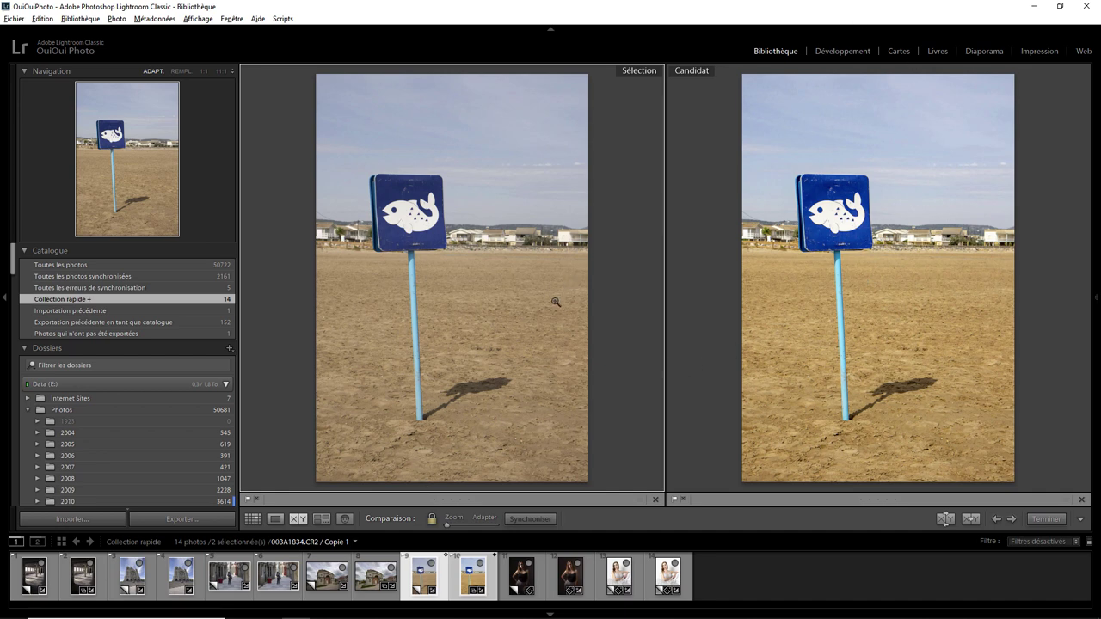
- Compare the two dark portrait versions side by side, then show the white-dress portrait alone
{"action": "left_click", "coordinate": [274, 520]}
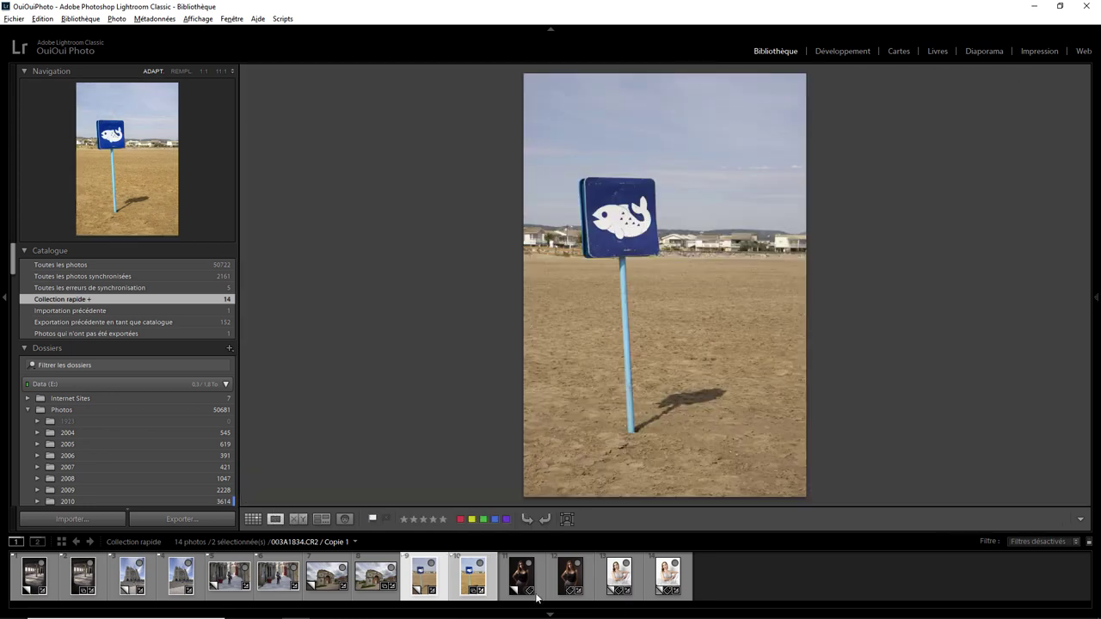
{"action": "left_click", "coordinate": [522, 575]}
{"action": "left_click", "coordinate": [577, 583], "text": "ctrl"}
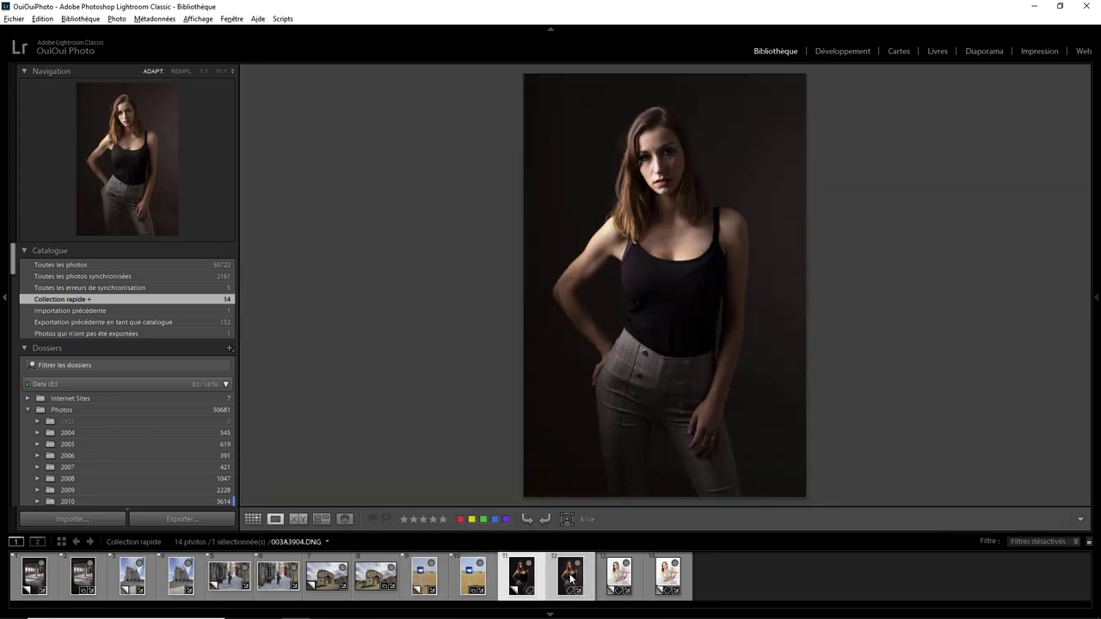
{"action": "left_click", "coordinate": [299, 520]}
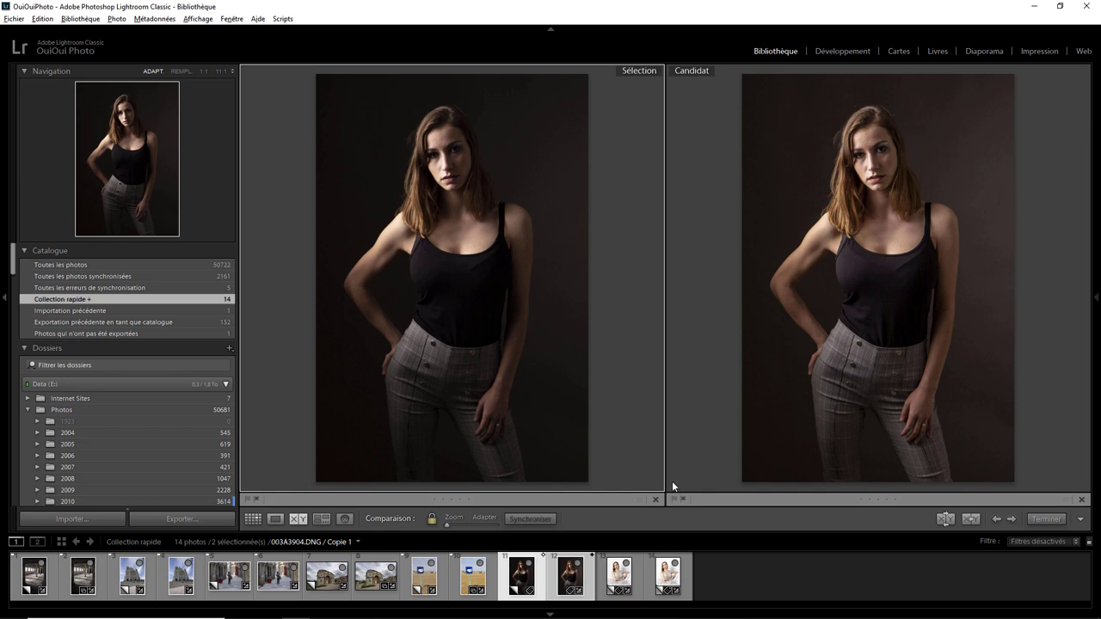
{"action": "left_click", "coordinate": [275, 519]}
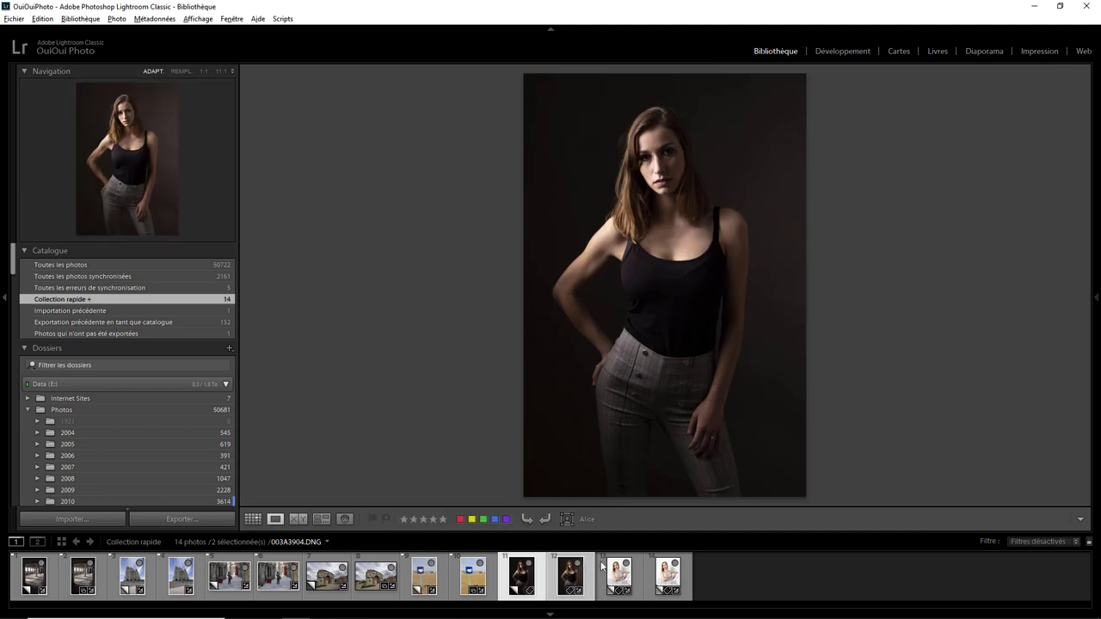
{"action": "left_click", "coordinate": [618, 573]}
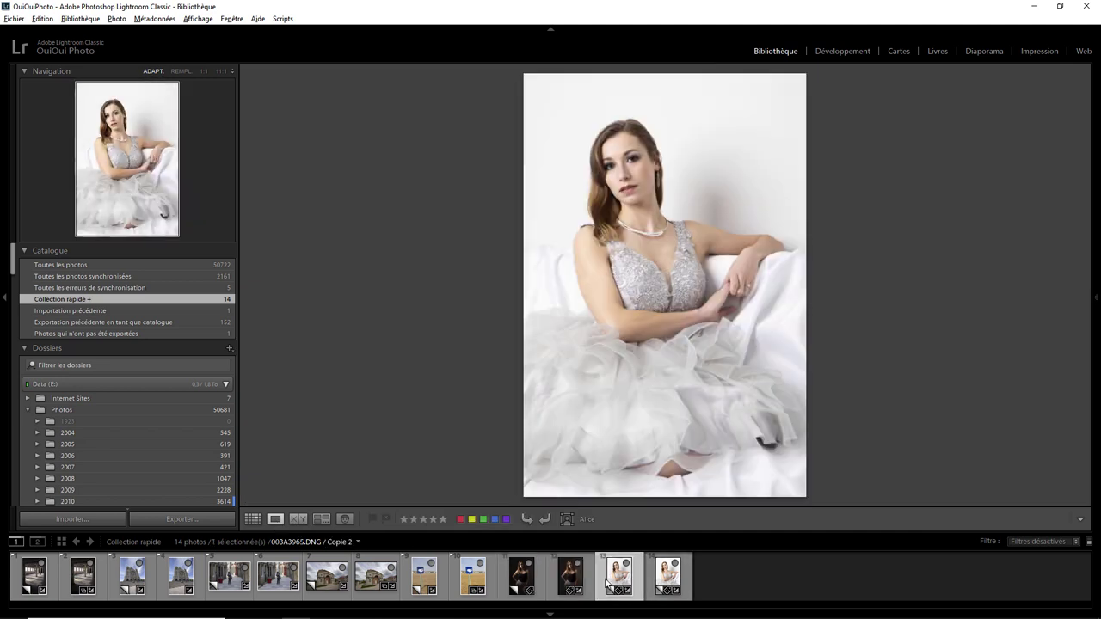
- Compare both white-dress portrait versions, then swap the fish-sign photo into the comparison
{"action": "left_click", "coordinate": [670, 581], "text": "ctrl"}
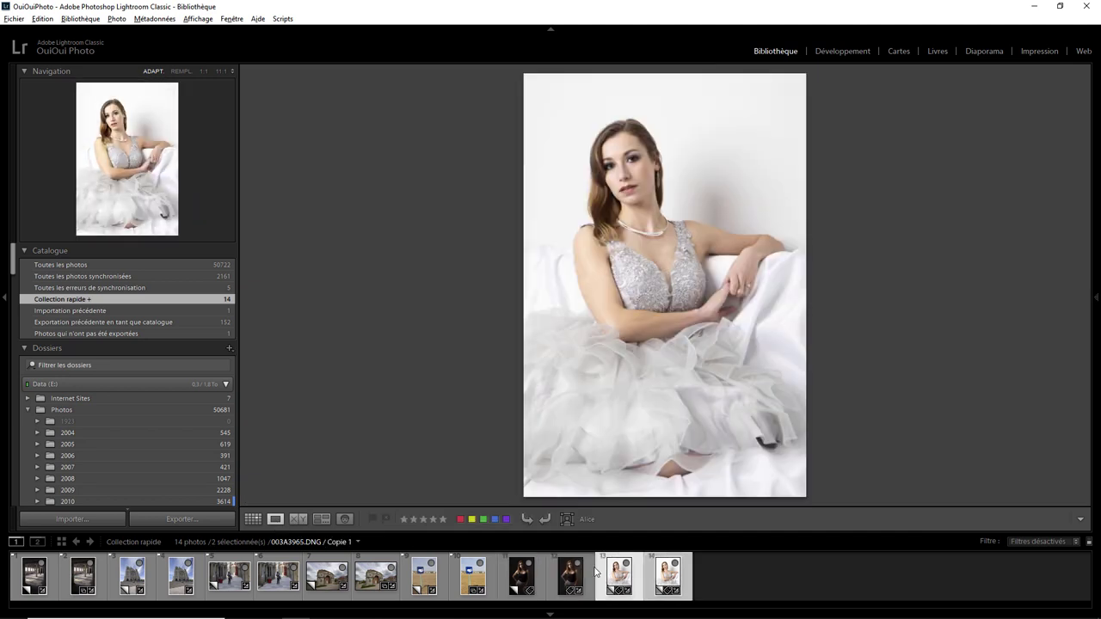
{"action": "left_click", "coordinate": [301, 520]}
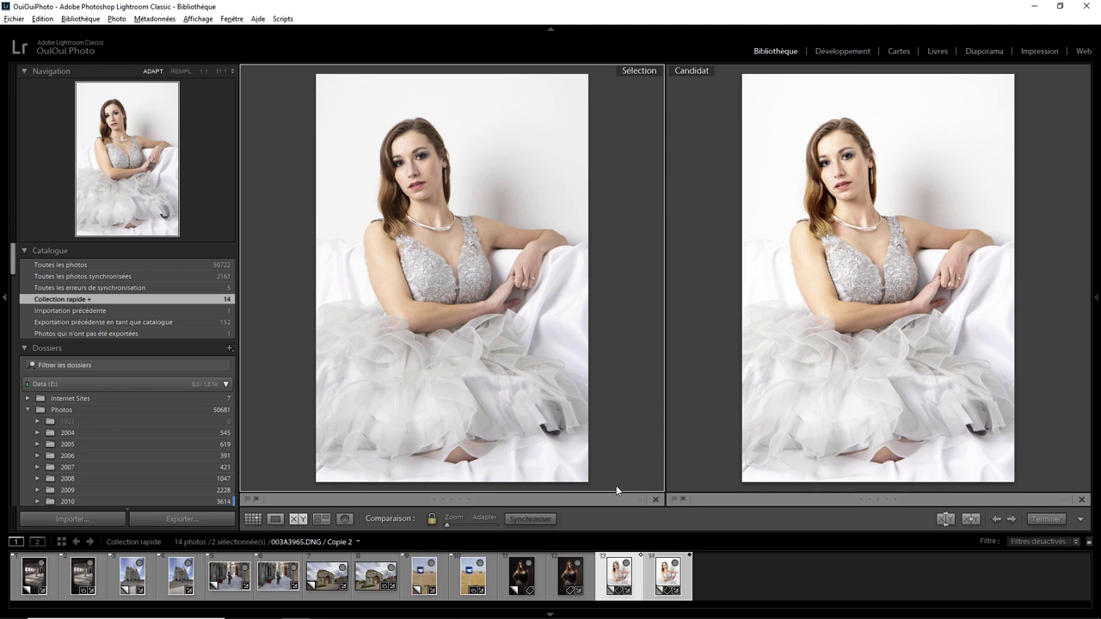
{"action": "mouse_move", "coordinate": [522, 575]}
{"action": "left_click", "coordinate": [422, 583]}
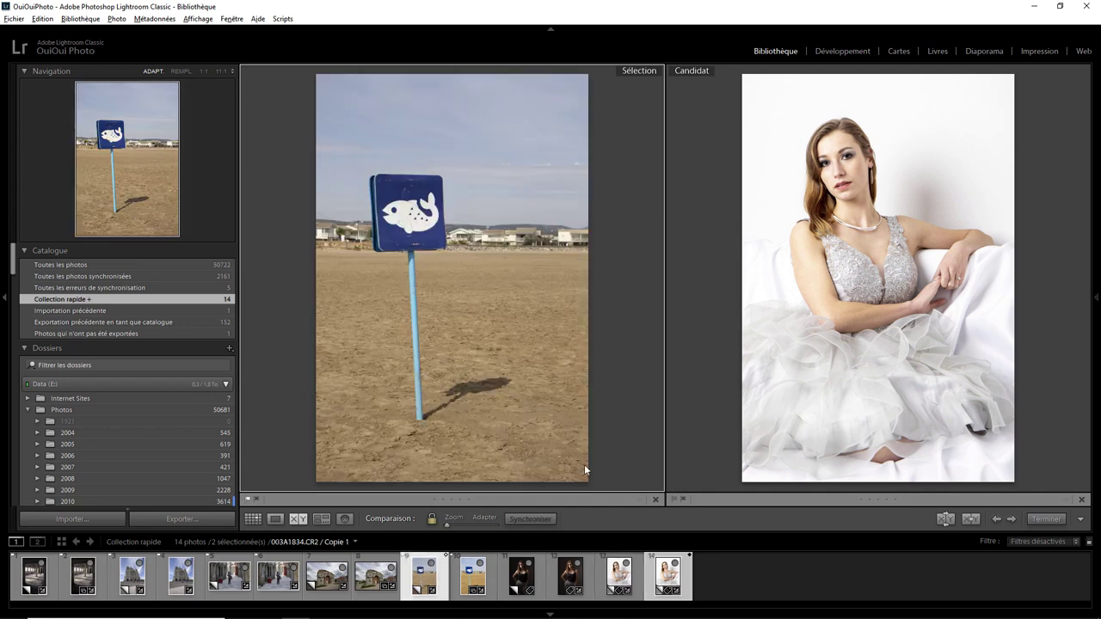
- Open the fish-sign photo in Develop, showing Exposure +0.26 and Contrast +21
{"action": "left_click", "coordinate": [835, 54]}
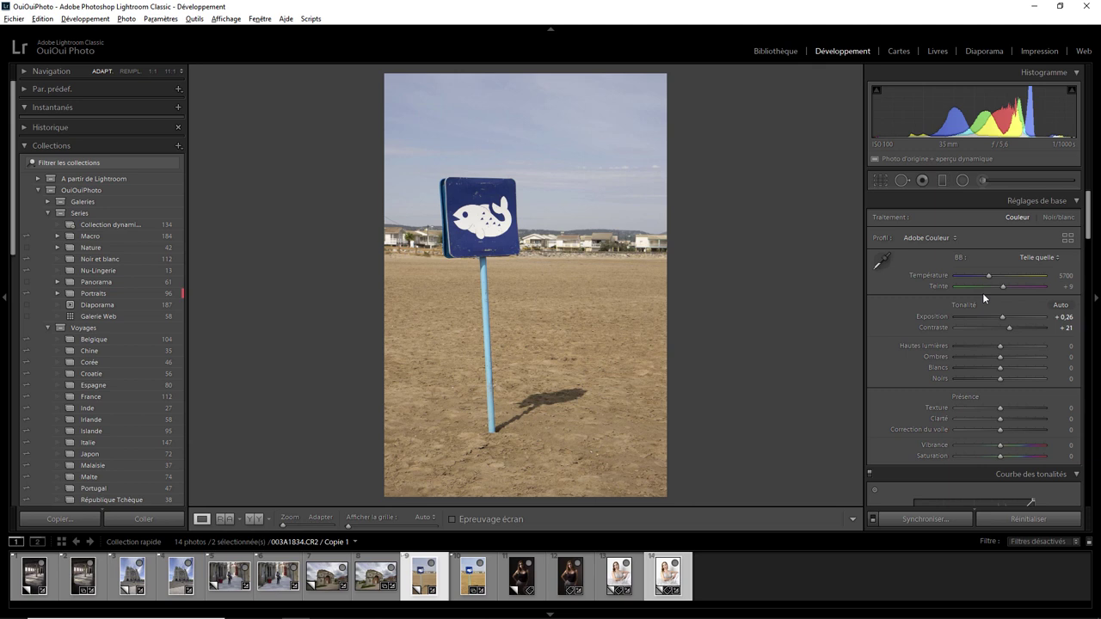
- On the manual fish-sign version, zero Vibrance, Saturation and Contrast and lower Shadows to +31
{"action": "left_click", "coordinate": [491, 570]}
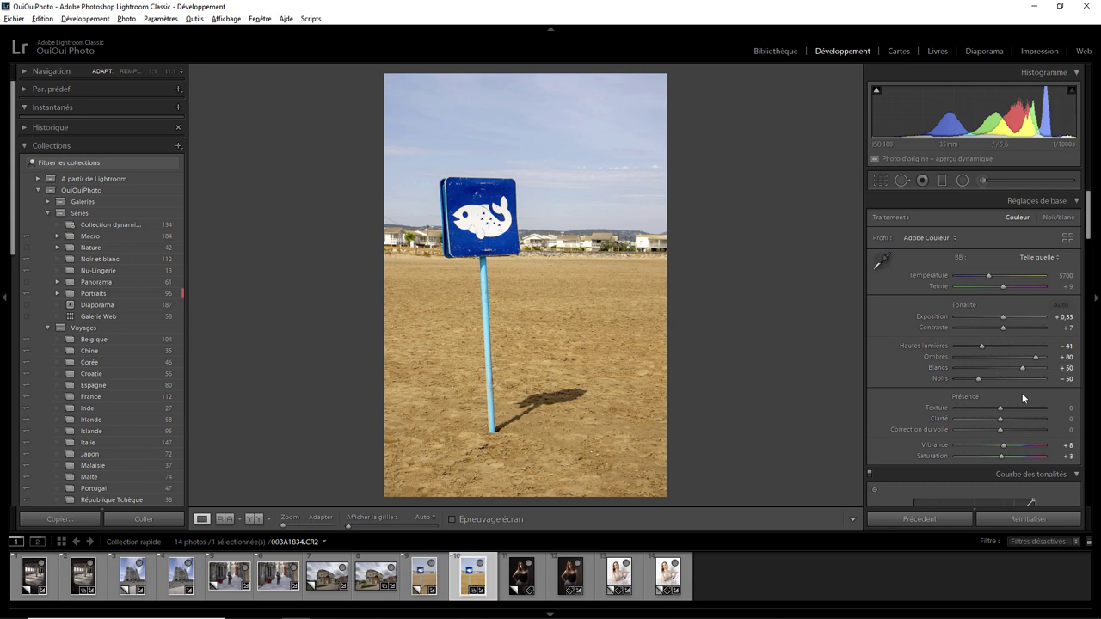
{"action": "double_click", "coordinate": [1005, 444]}
{"action": "double_click", "coordinate": [999, 458]}
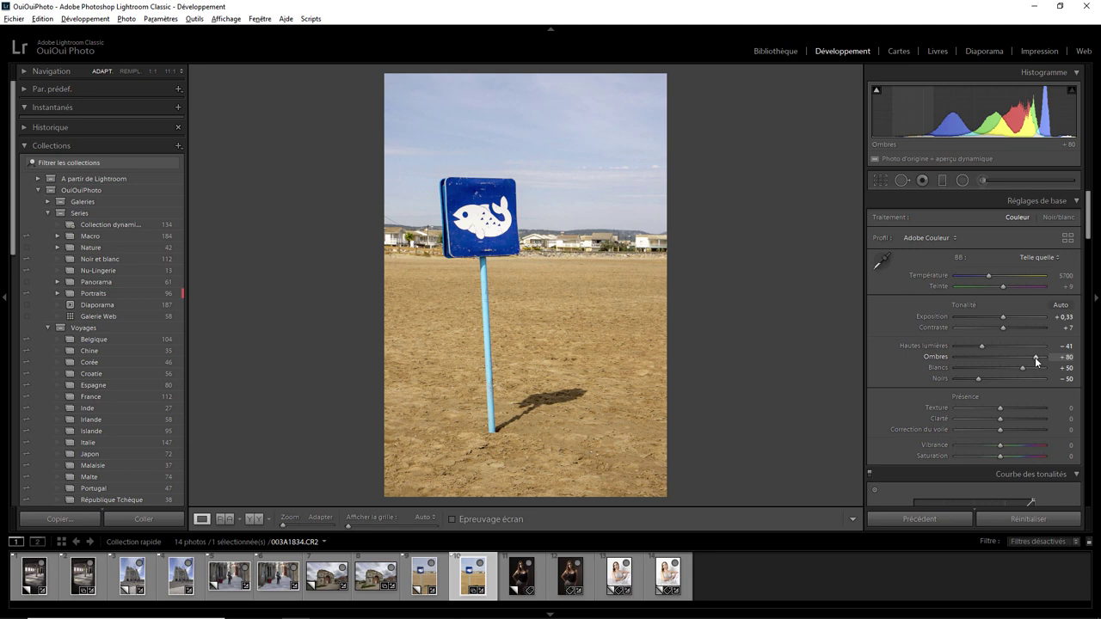
{"action": "mouse_move", "coordinate": [1036, 357]}
{"action": "left_mouse_down"}
{"action": "mouse_move", "coordinate": [998, 357]}
{"action": "mouse_move", "coordinate": [1012, 360]}
{"action": "left_mouse_up"}
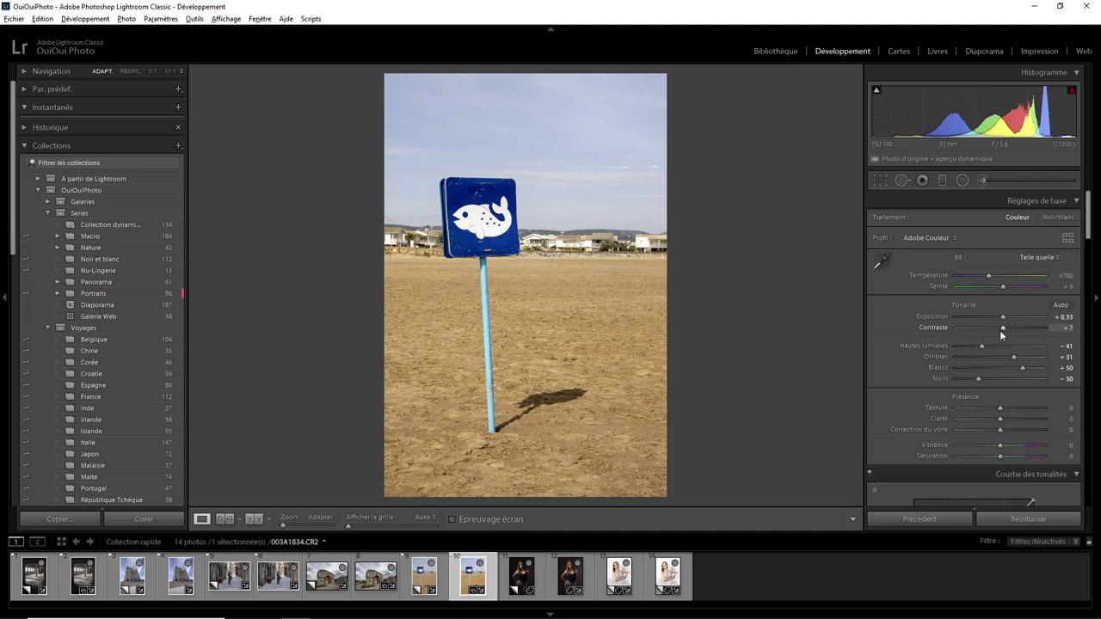
{"action": "double_click", "coordinate": [1005, 327]}
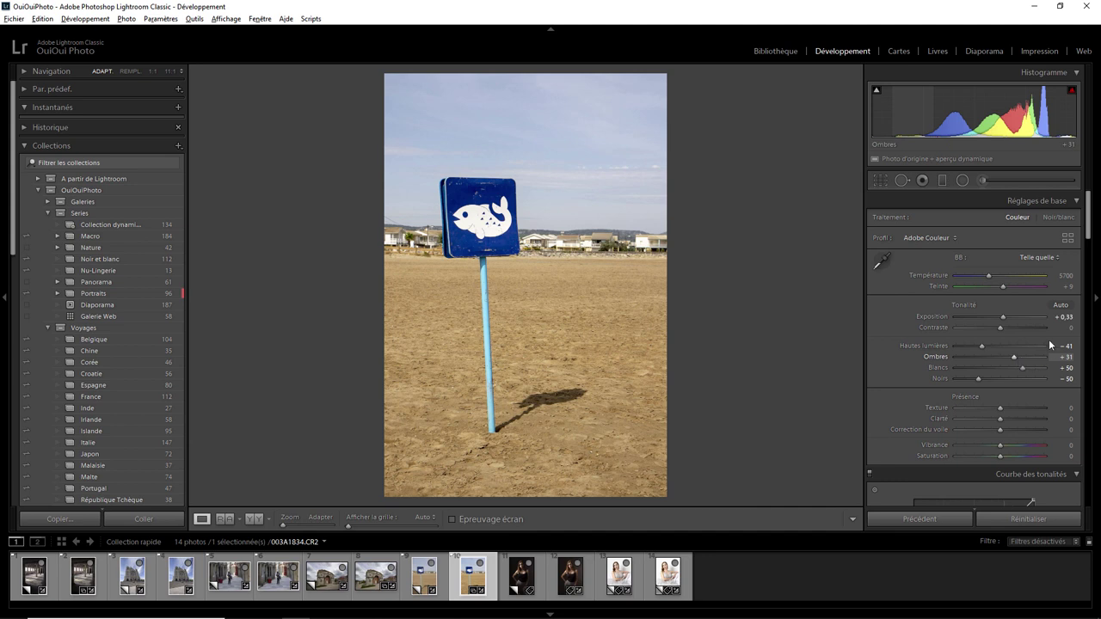
{"action": "left_click", "coordinate": [424, 576]}
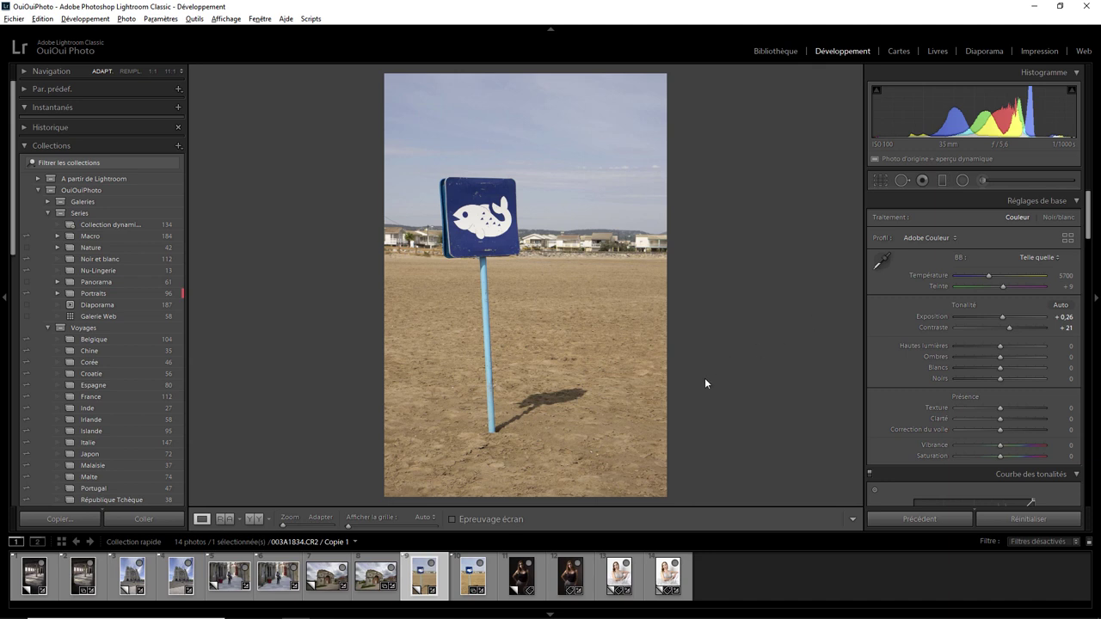
- Flip between the two street photo versions, then open building photo 003A7192-2.CR2 in Develop
{"action": "left_click", "coordinate": [279, 576]}
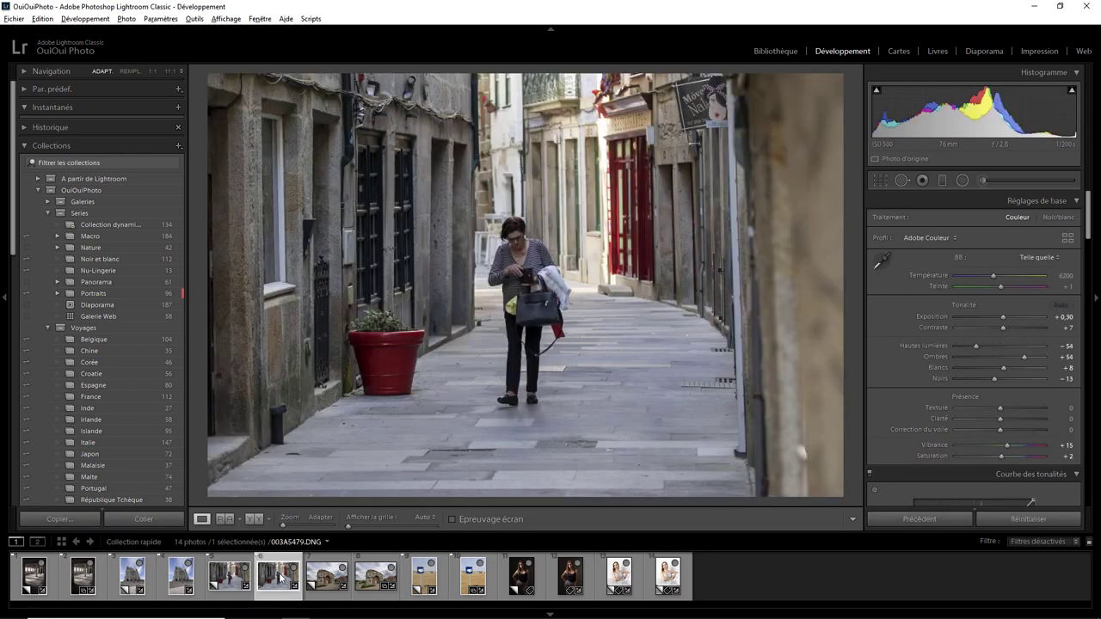
{"action": "left_click", "coordinate": [219, 579]}
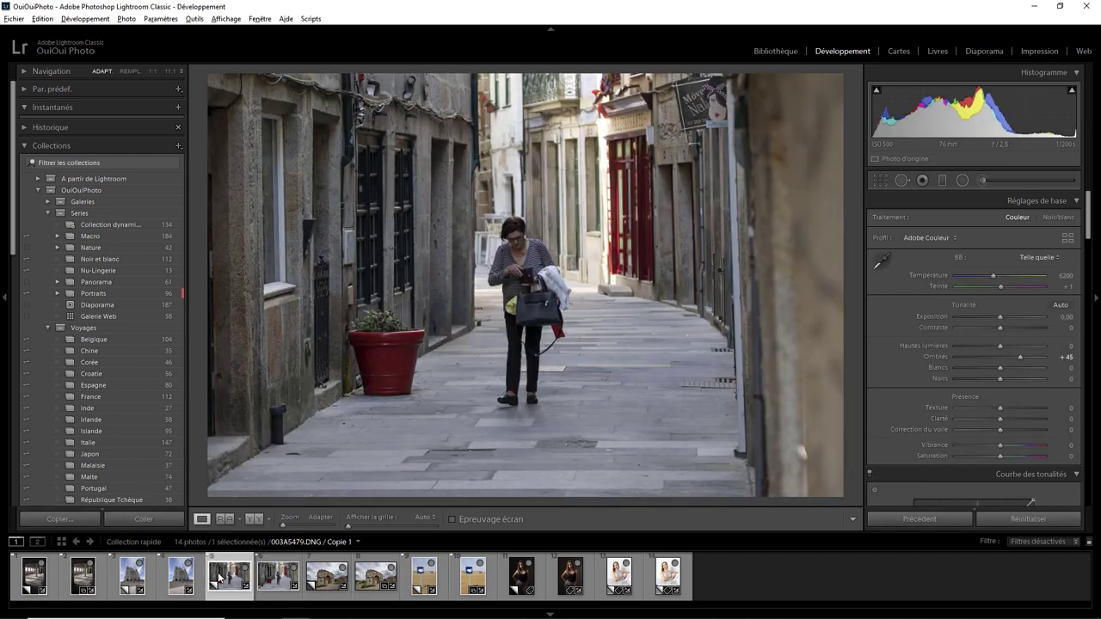
{"action": "key", "text": "Right"}
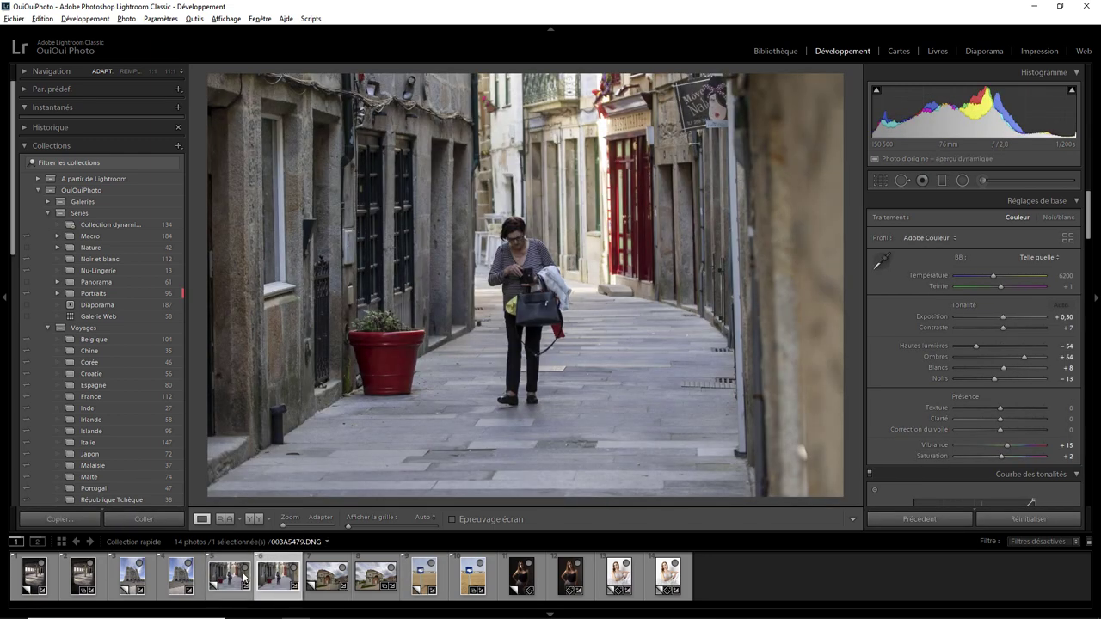
{"action": "left_click", "coordinate": [233, 581]}
{"action": "left_click", "coordinate": [277, 583]}
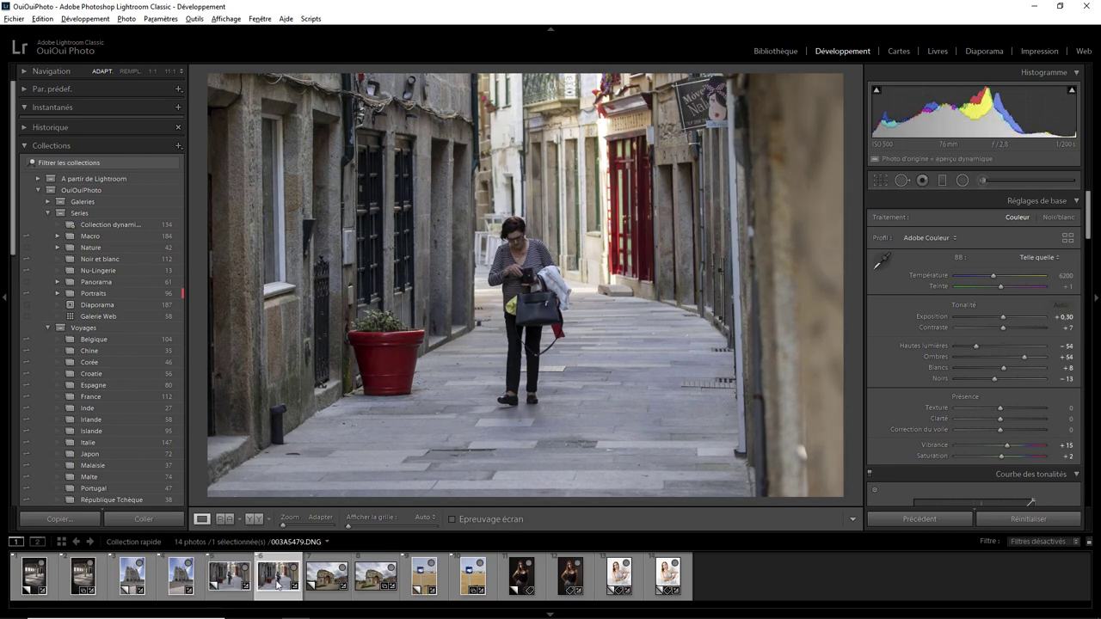
{"action": "left_click", "coordinate": [232, 581]}
{"action": "left_click", "coordinate": [277, 583]}
{"action": "left_click", "coordinate": [215, 587]}
{"action": "left_click", "coordinate": [278, 580]}
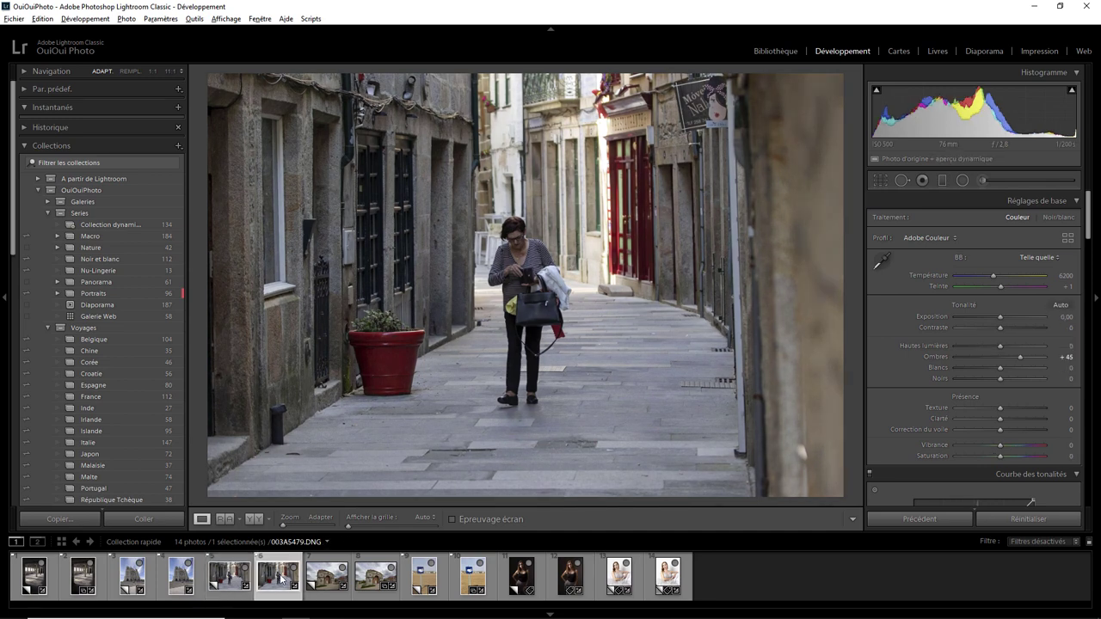
{"action": "left_click", "coordinate": [327, 579]}
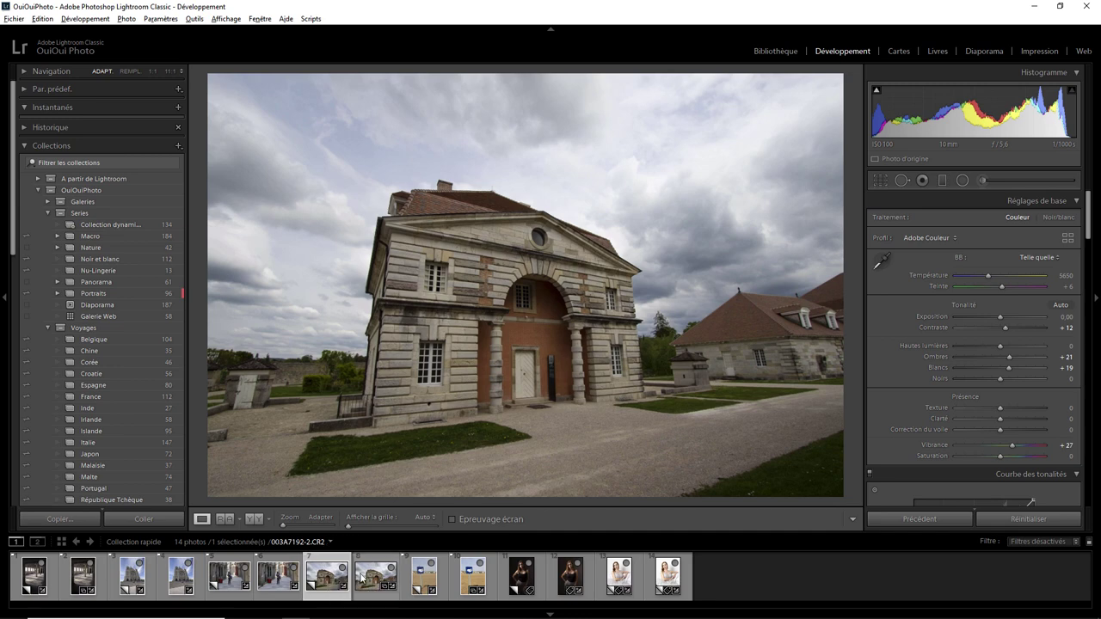
{"action": "left_click", "coordinate": [379, 575]}
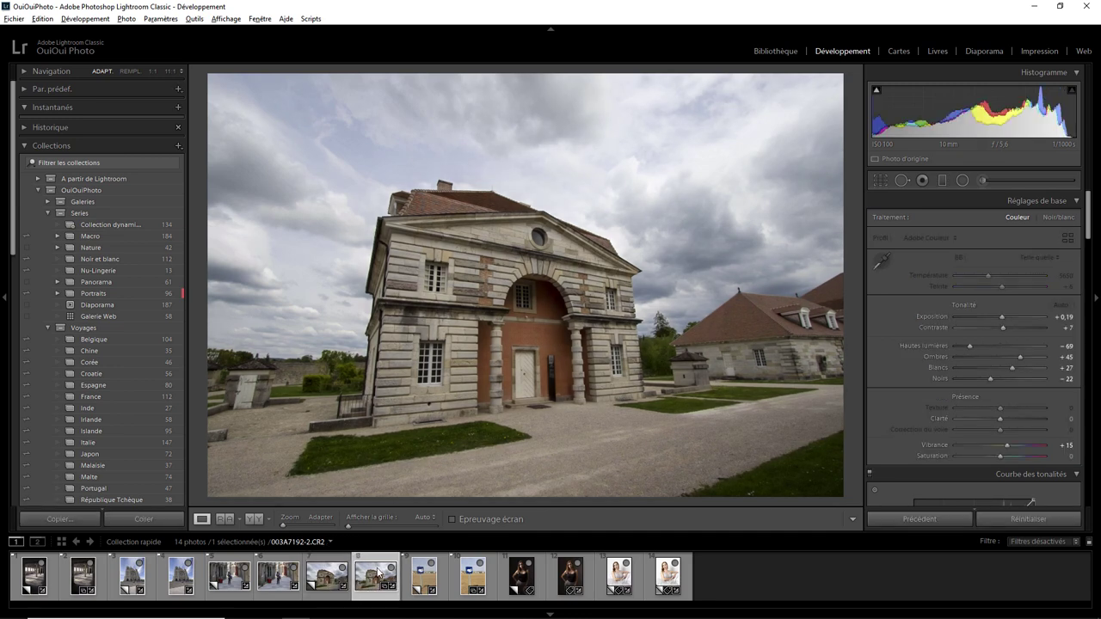
{"action": "left_click", "coordinate": [327, 576]}
{"action": "left_click", "coordinate": [370, 578]}
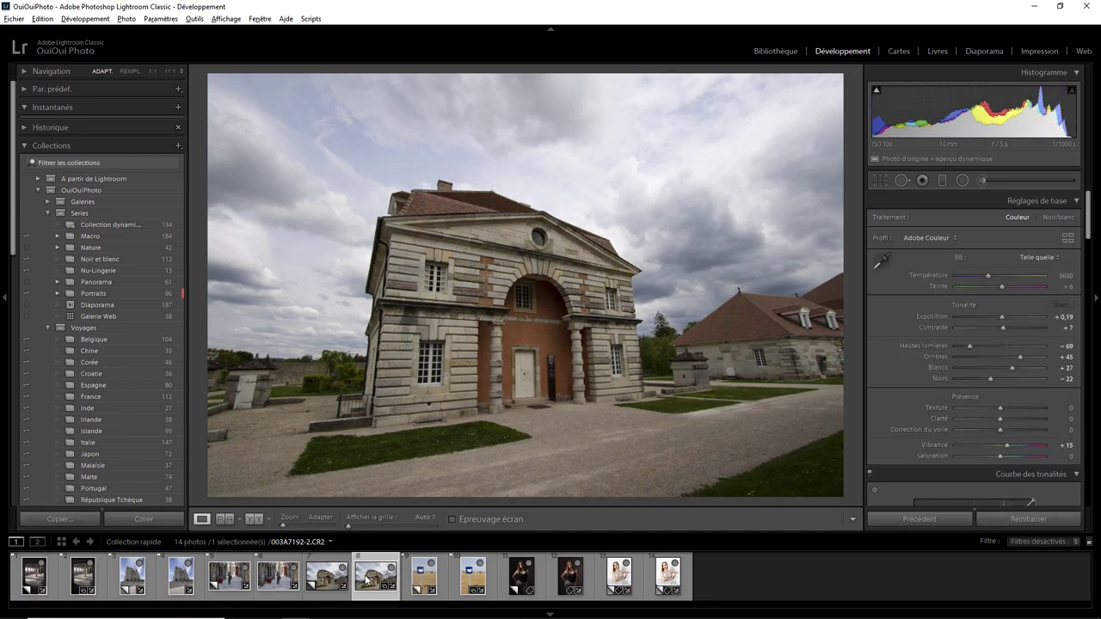
{"action": "left_click", "coordinate": [340, 580]}
{"action": "left_click", "coordinate": [347, 576]}
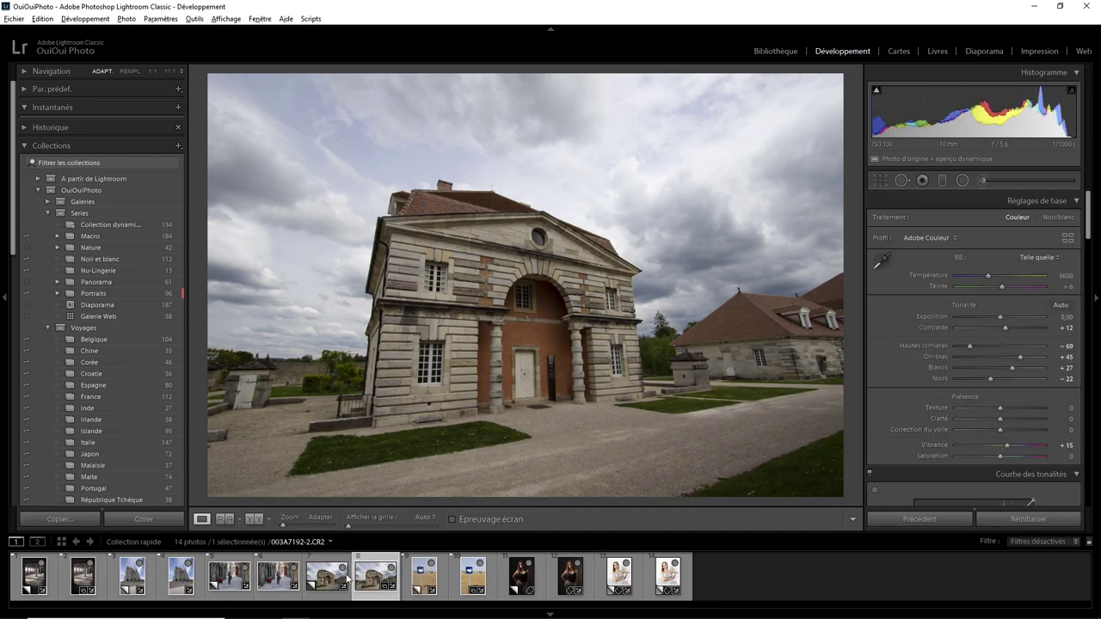